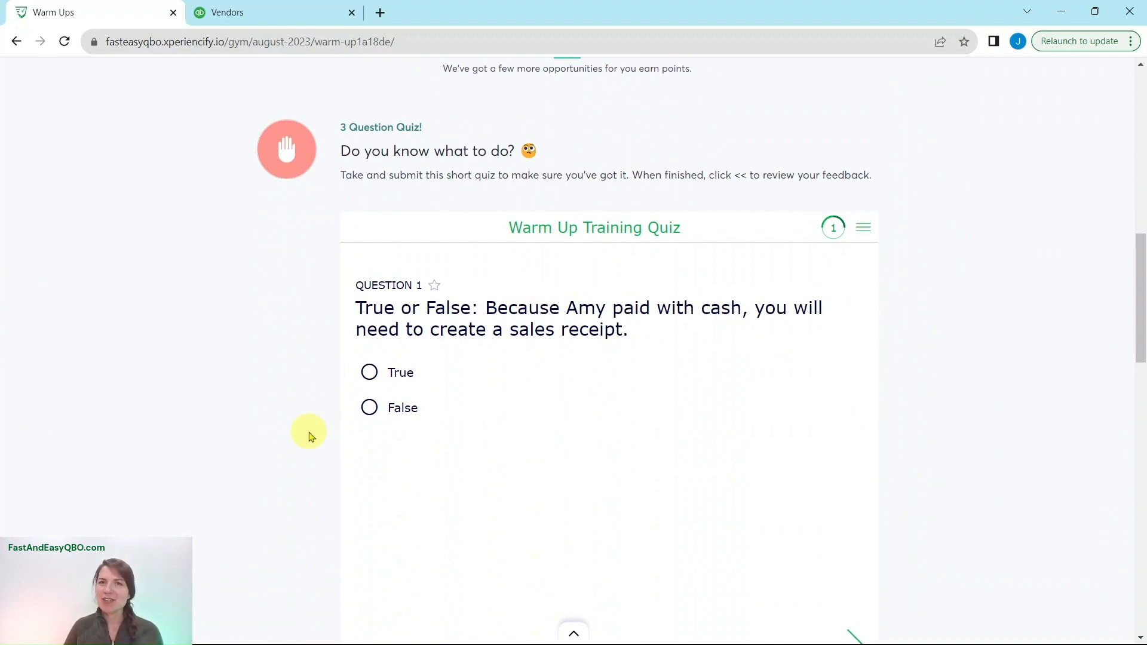
- Open the hands-on exercise for adding expenses from the Warm Ups page and display its Scenario section
{"action": "scroll", "coordinate": [308, 439], "scroll_direction": "down", "scroll_amount": 13}
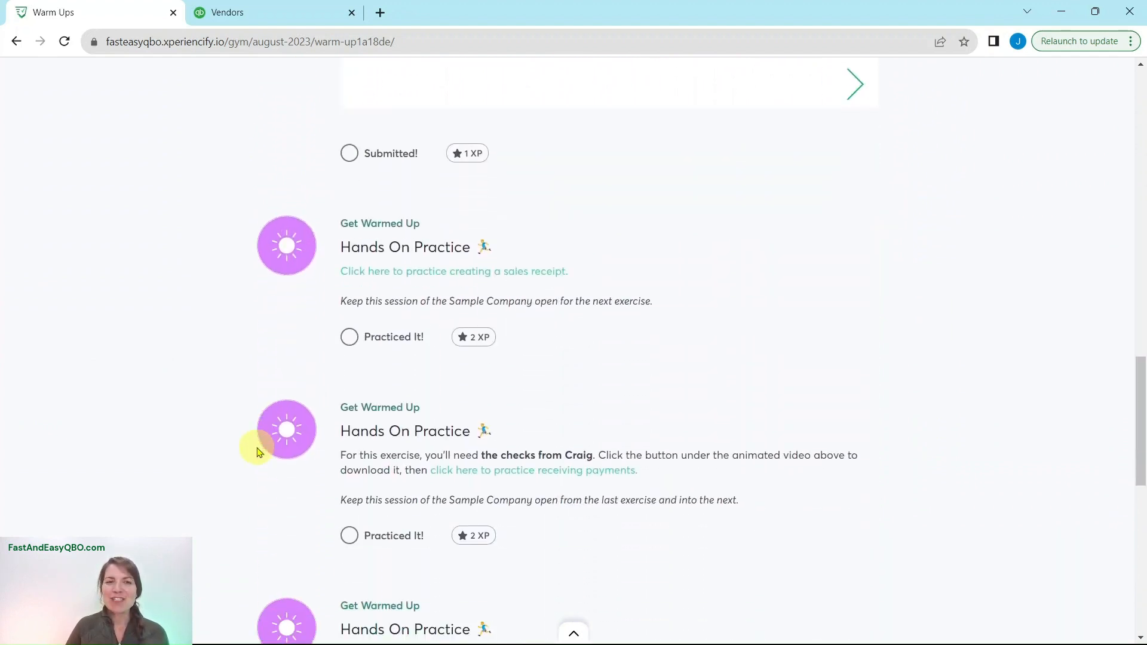
{"action": "scroll", "coordinate": [258, 452], "scroll_direction": "down", "scroll_amount": 2}
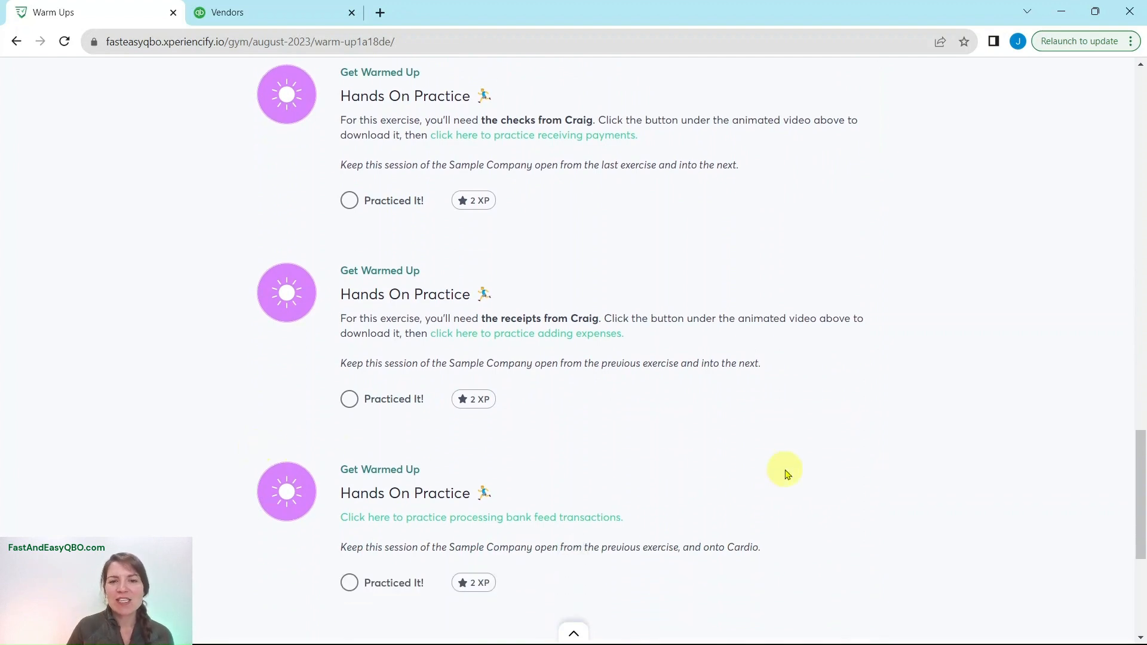
{"action": "scroll", "coordinate": [787, 477], "scroll_direction": "up", "scroll_amount": 1}
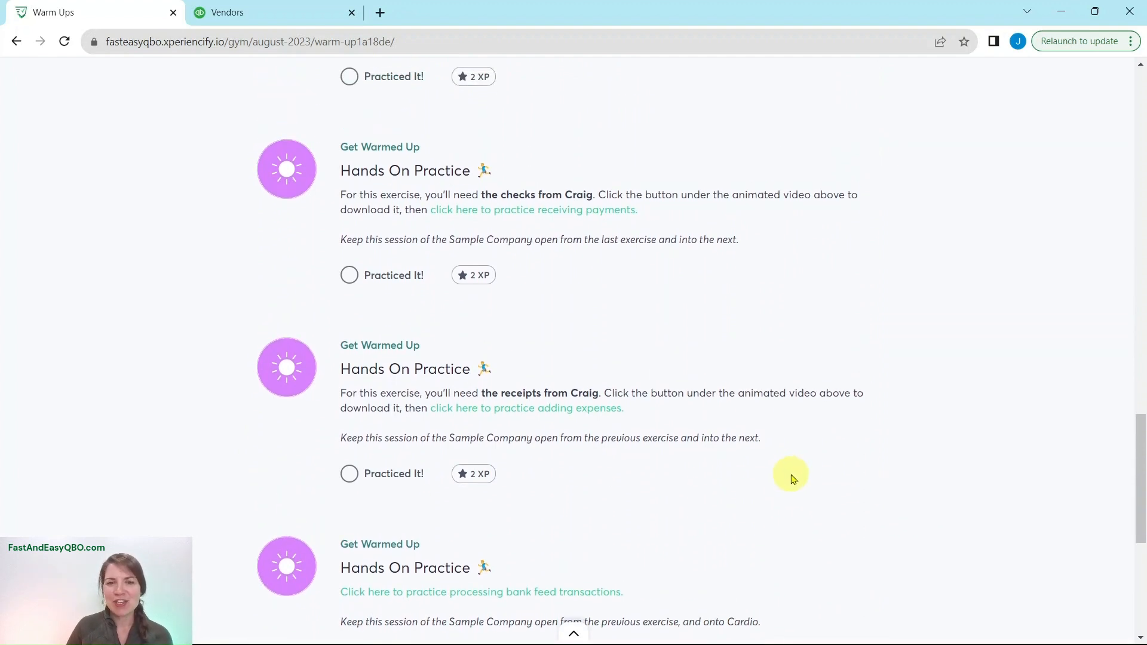
{"action": "left_click", "coordinate": [511, 409]}
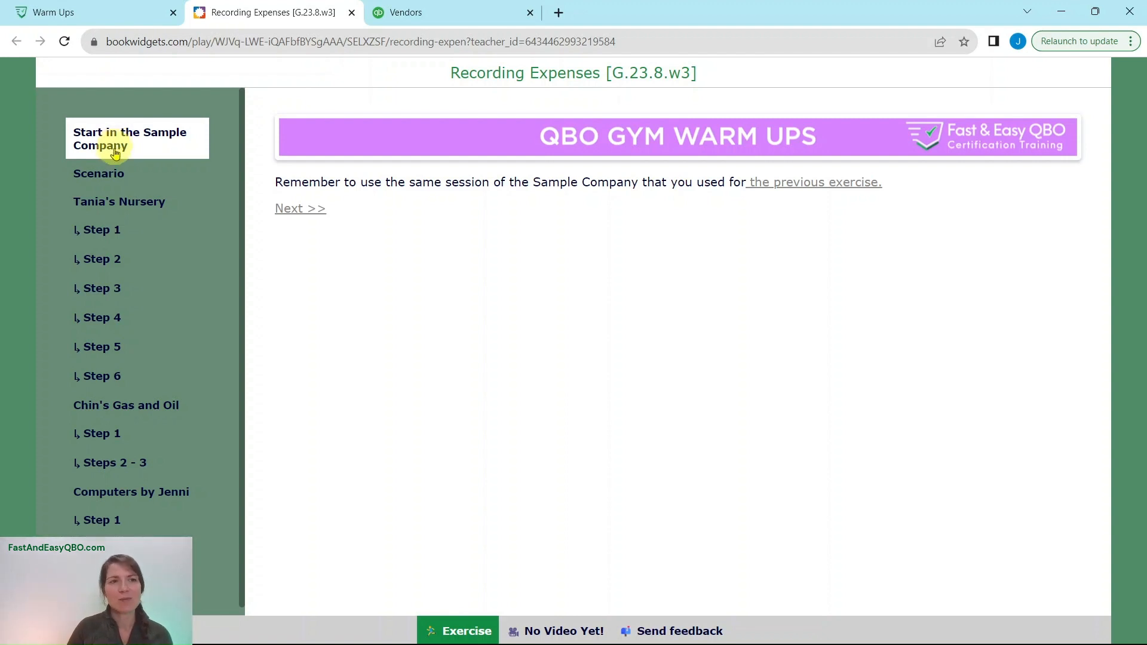
{"action": "left_click", "coordinate": [98, 182]}
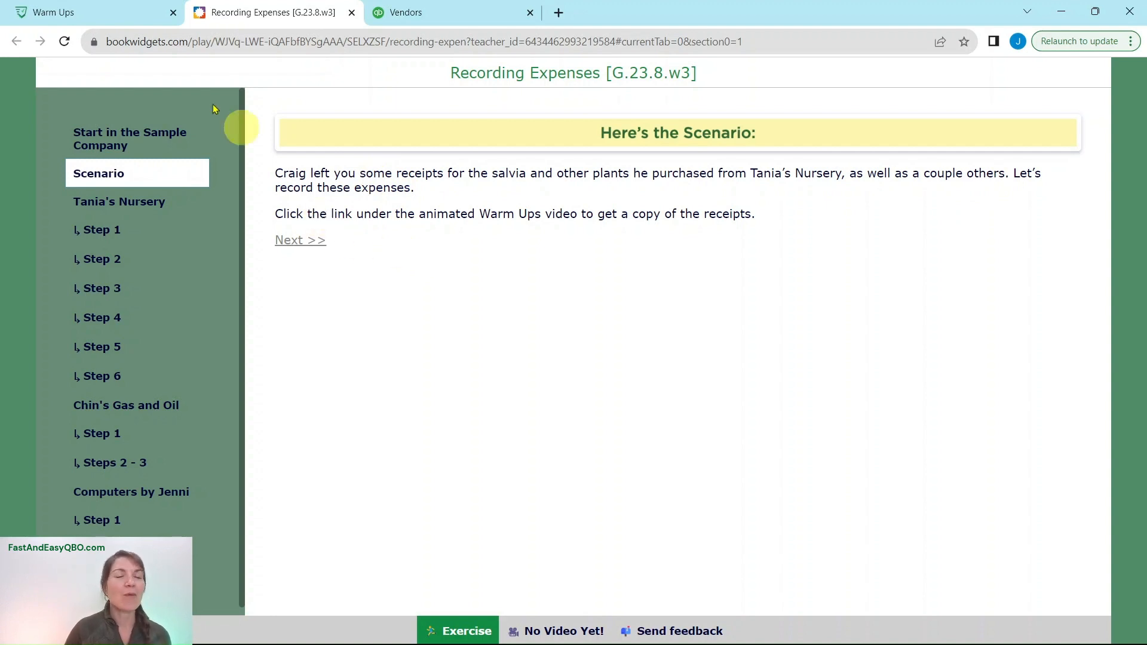
- Open the Stack of Receipts PDF from the Warm Ups page and review the three vendor receipts
{"action": "left_click", "coordinate": [101, 12]}
{"action": "scroll", "coordinate": [779, 425], "scroll_direction": "up", "scroll_amount": 15}
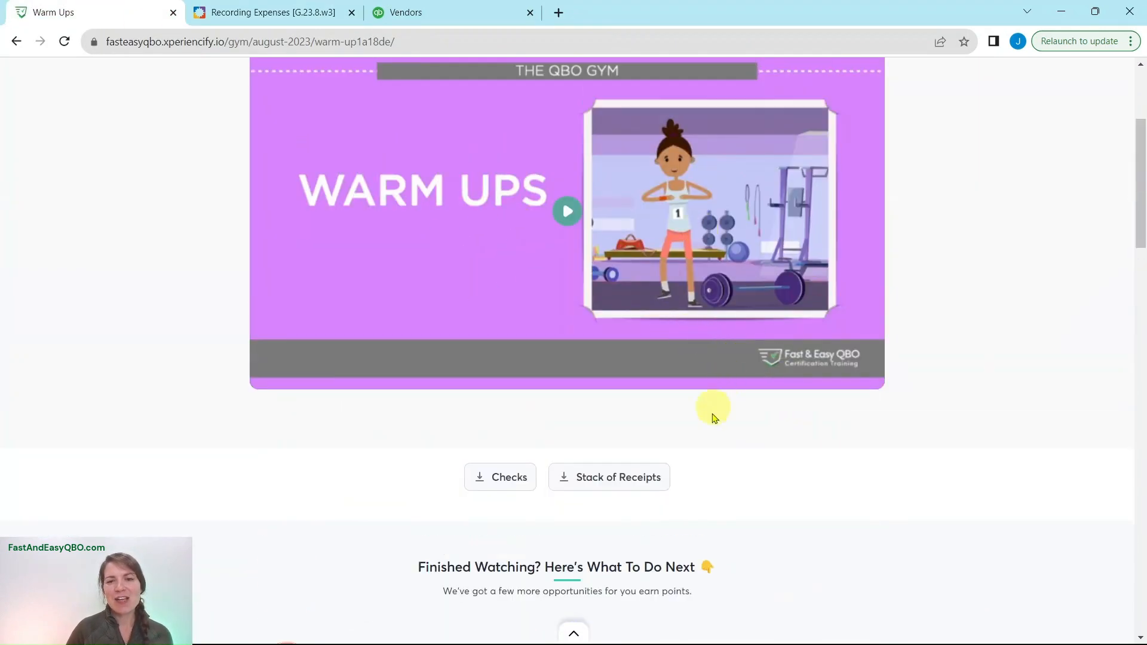
{"action": "left_click", "coordinate": [616, 483]}
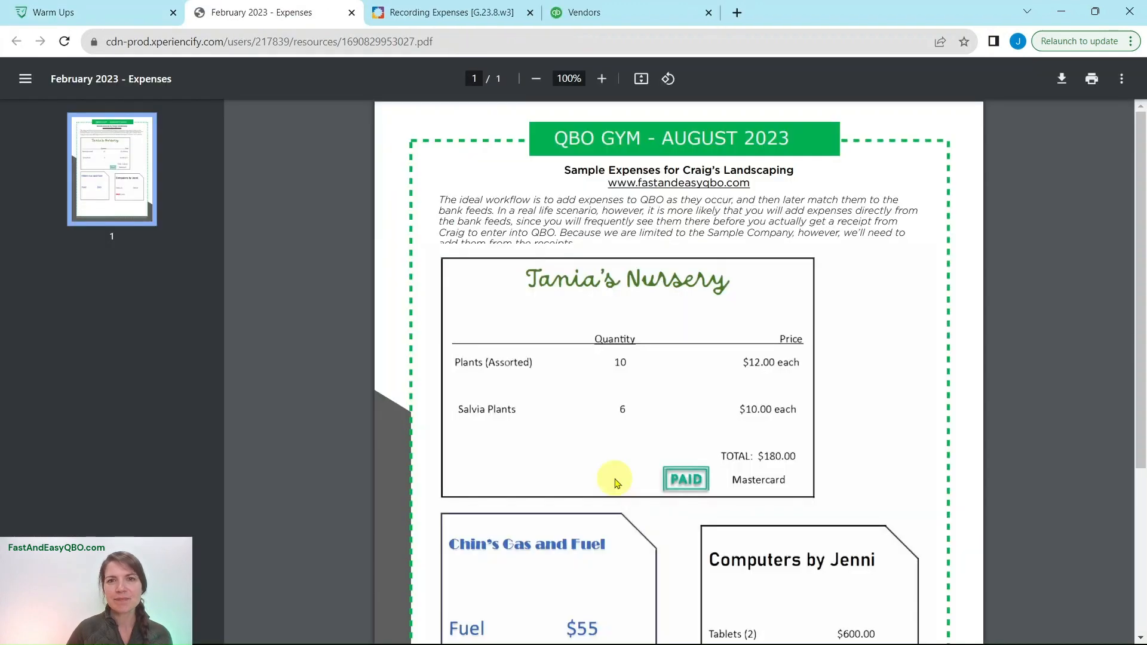
{"action": "scroll", "coordinate": [823, 396], "scroll_direction": "down", "scroll_amount": 4}
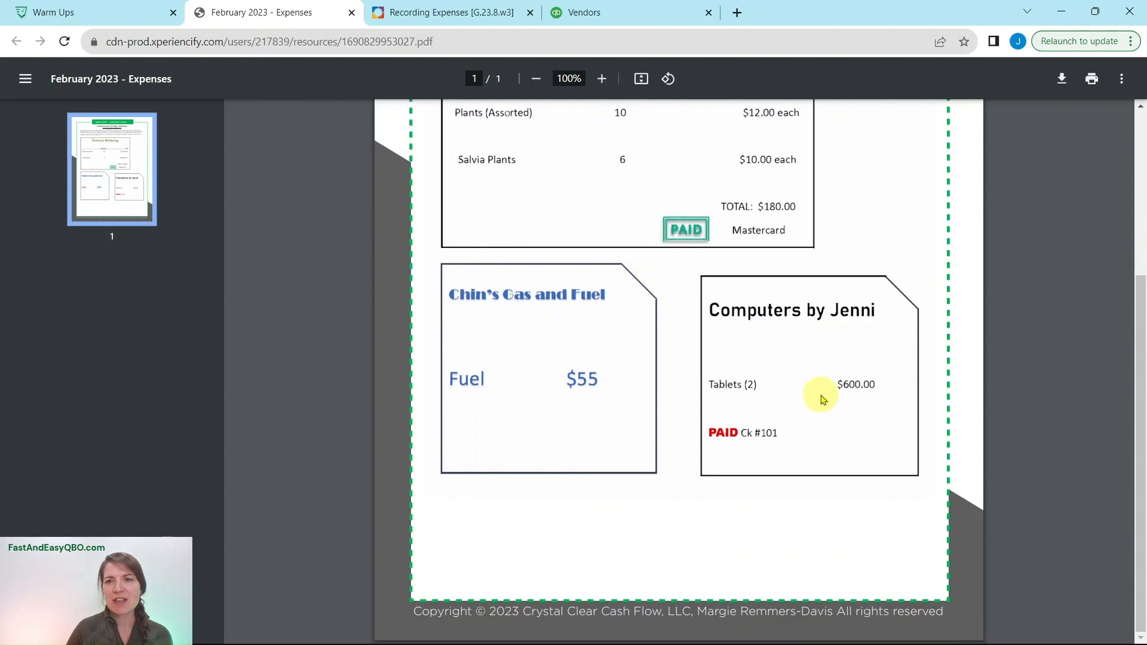
{"action": "scroll", "coordinate": [821, 401], "scroll_direction": "up", "scroll_amount": 2}
{"action": "scroll", "coordinate": [823, 401], "scroll_direction": "up", "scroll_amount": 3}
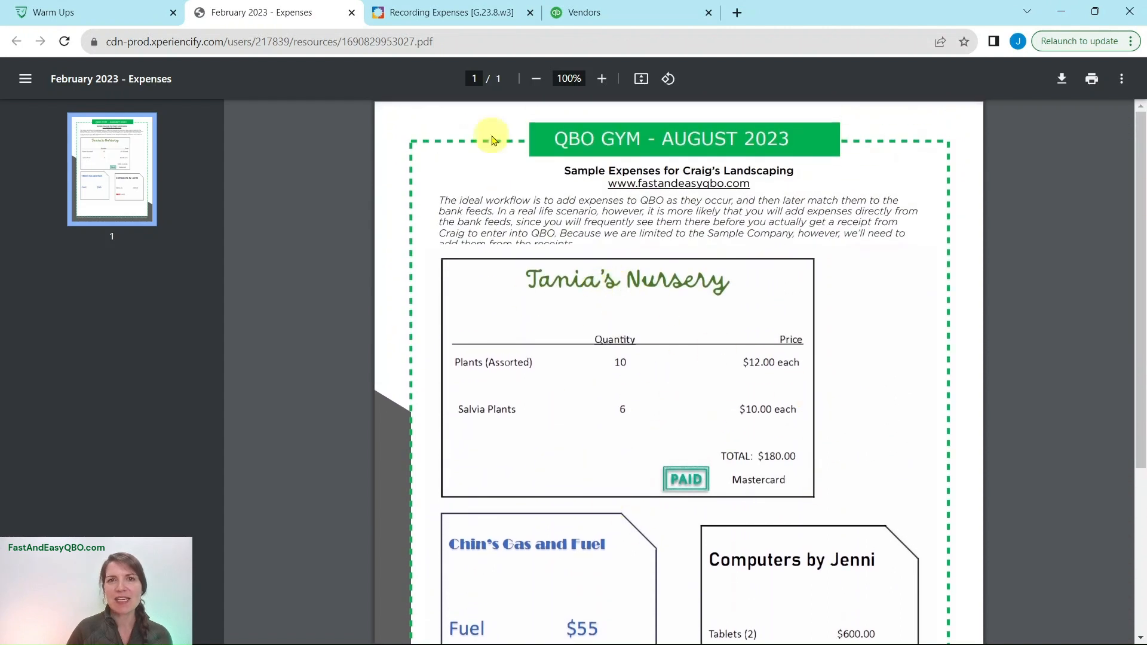
- Return to the Recording Expenses exercise and read the Tania's Nursery introduction and its Step 1 instructions
{"action": "left_click", "coordinate": [454, 13]}
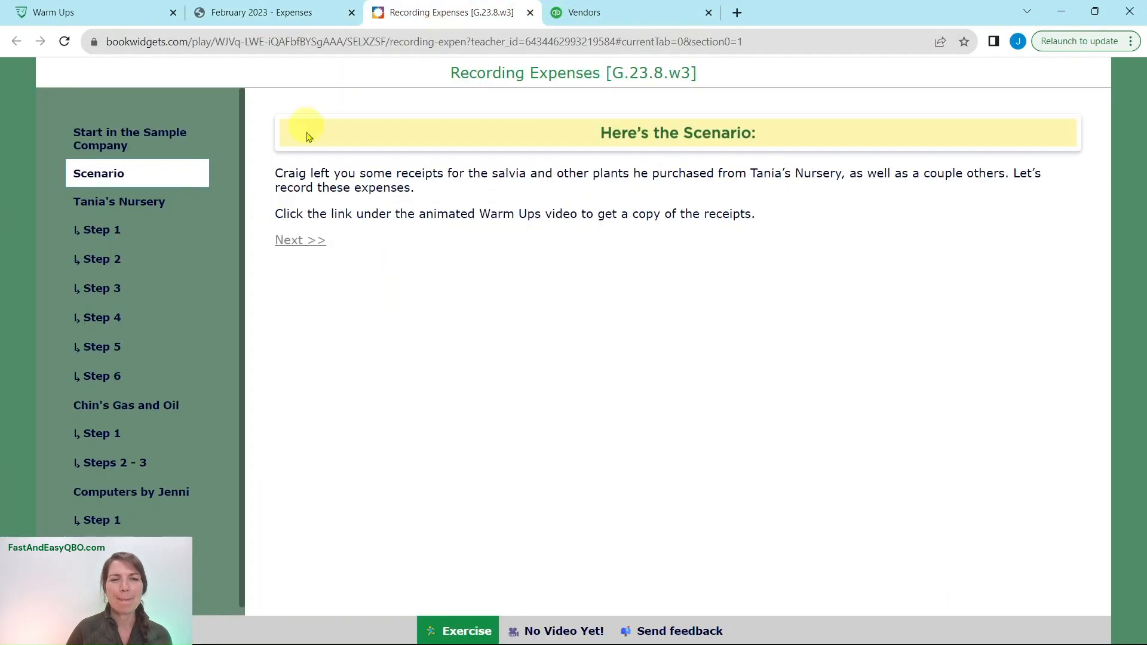
{"action": "left_click", "coordinate": [107, 203]}
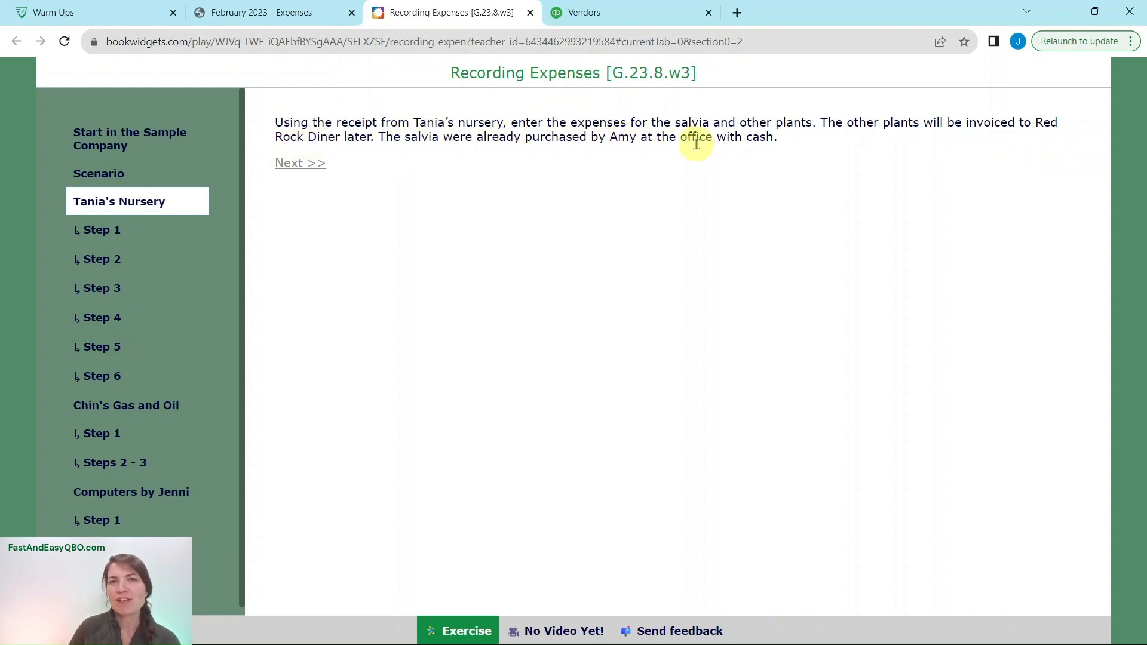
{"action": "left_click", "coordinate": [99, 229]}
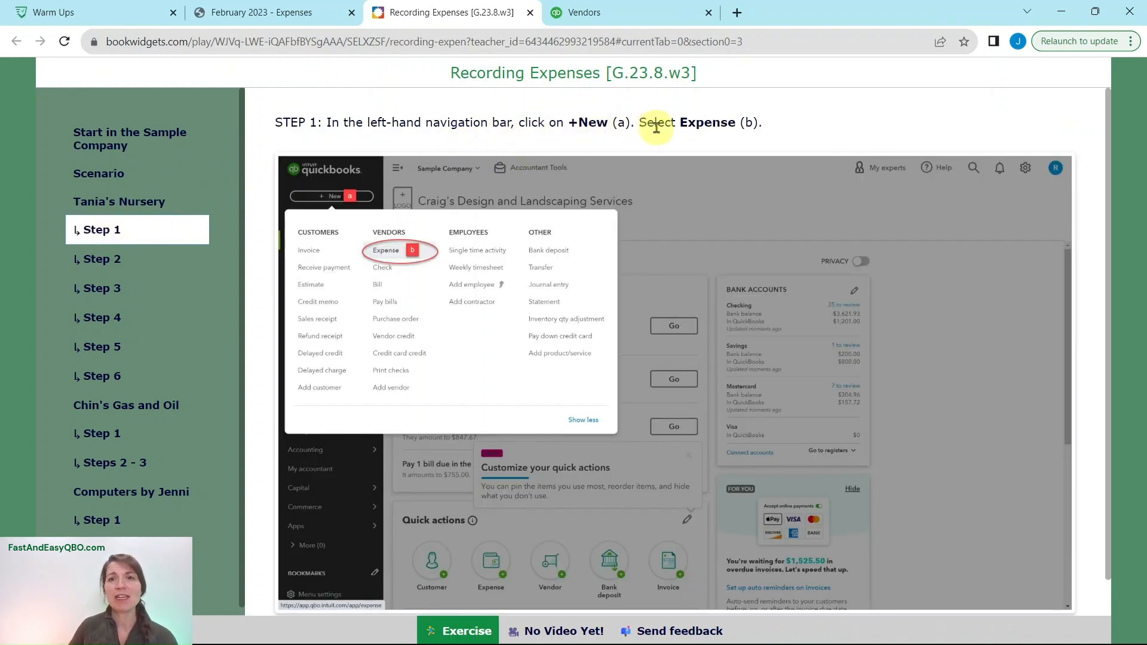
- Switch to the QuickBooks Sample Company and start a new expense transaction
{"action": "left_click", "coordinate": [640, 17]}
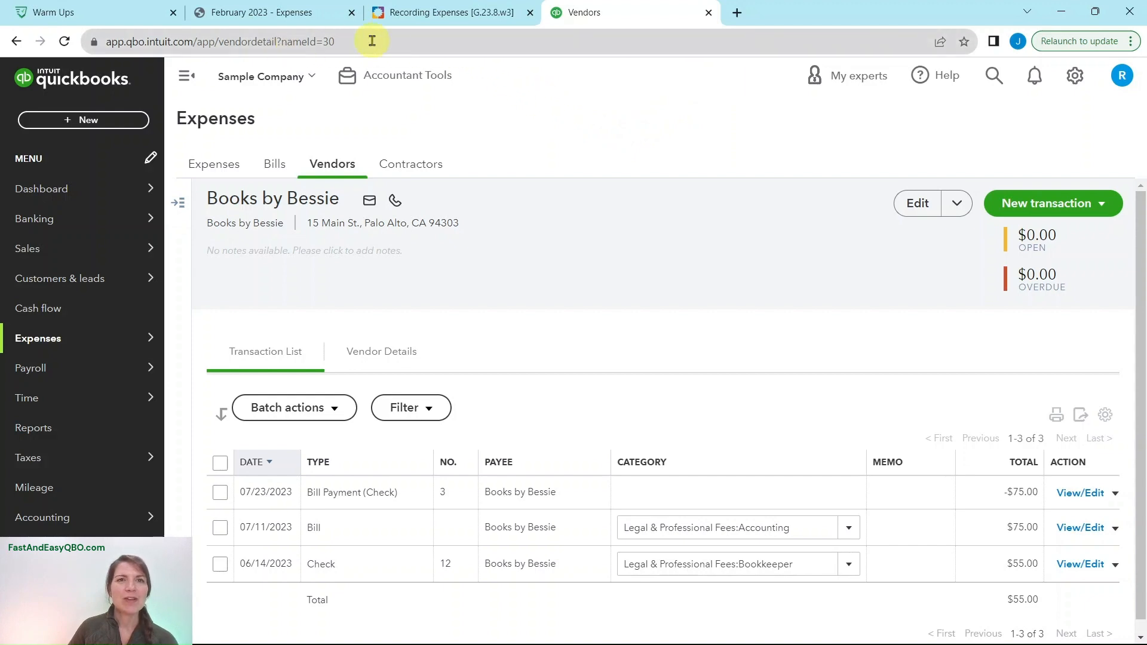
{"action": "left_click", "coordinate": [382, 13]}
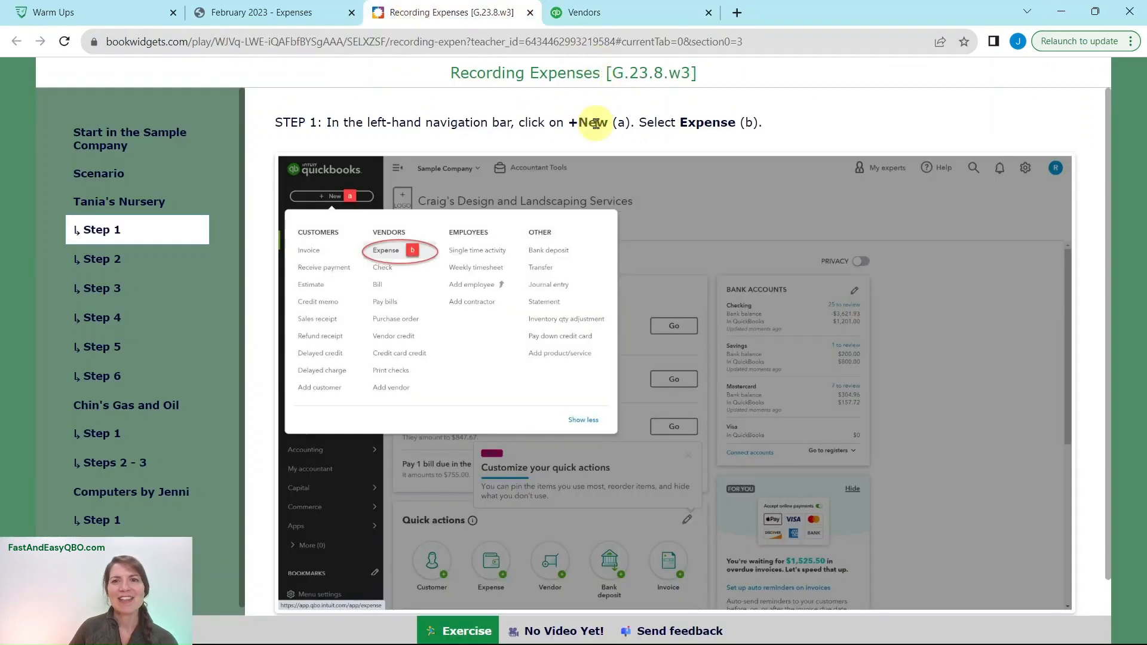
{"action": "left_click", "coordinate": [612, 18]}
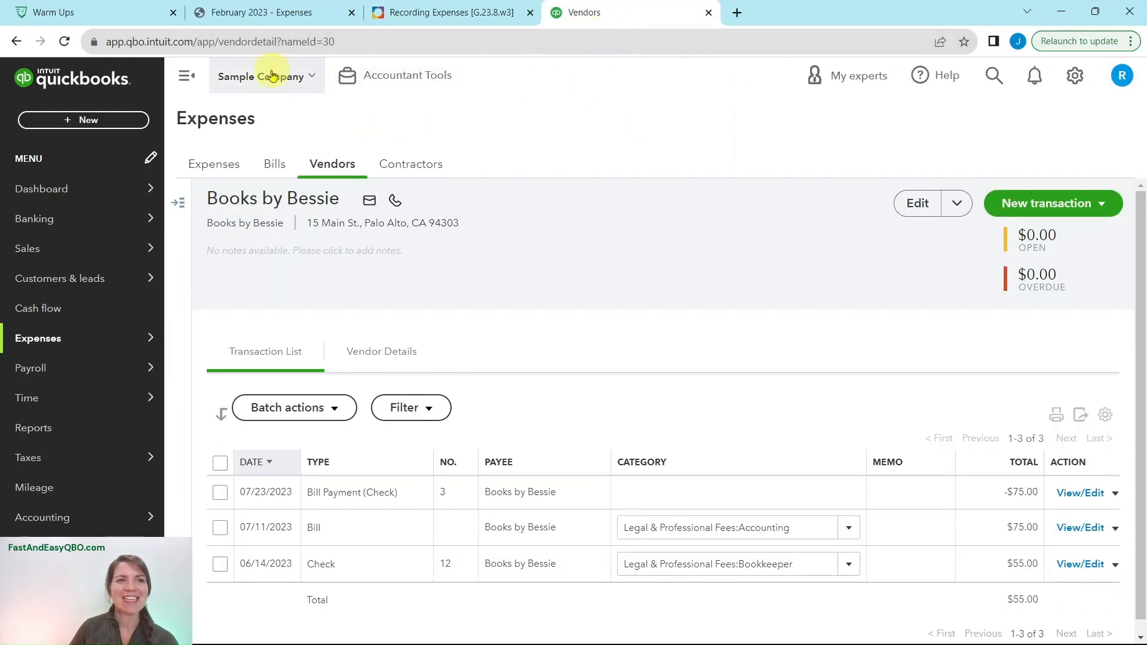
{"action": "left_click", "coordinate": [82, 120]}
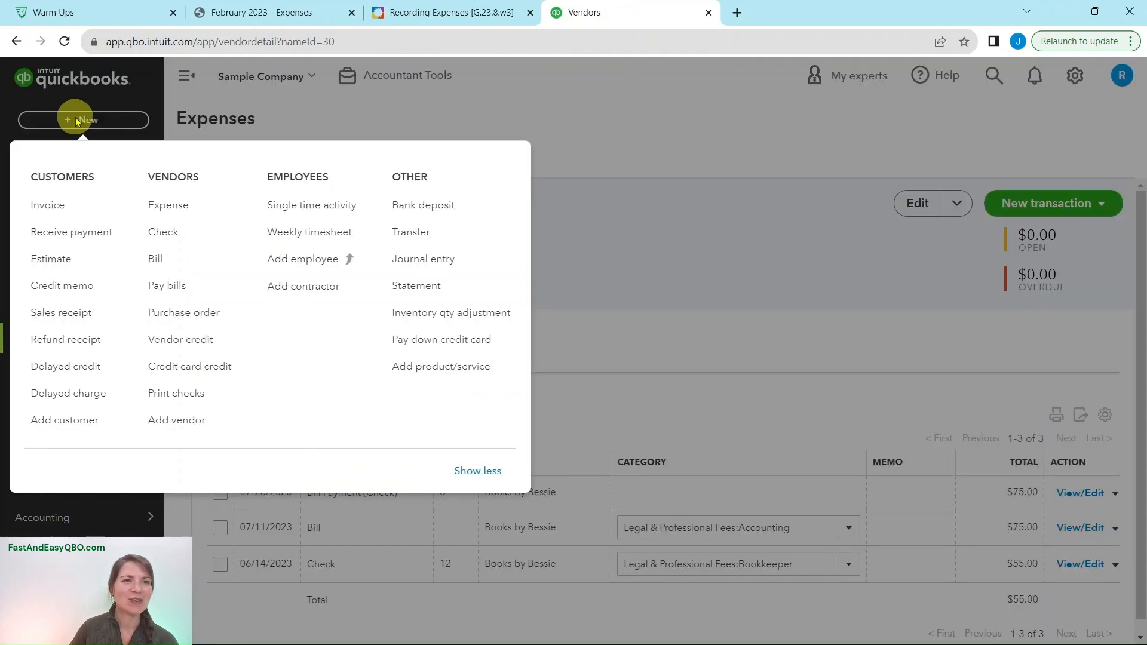
{"action": "left_click", "coordinate": [173, 206]}
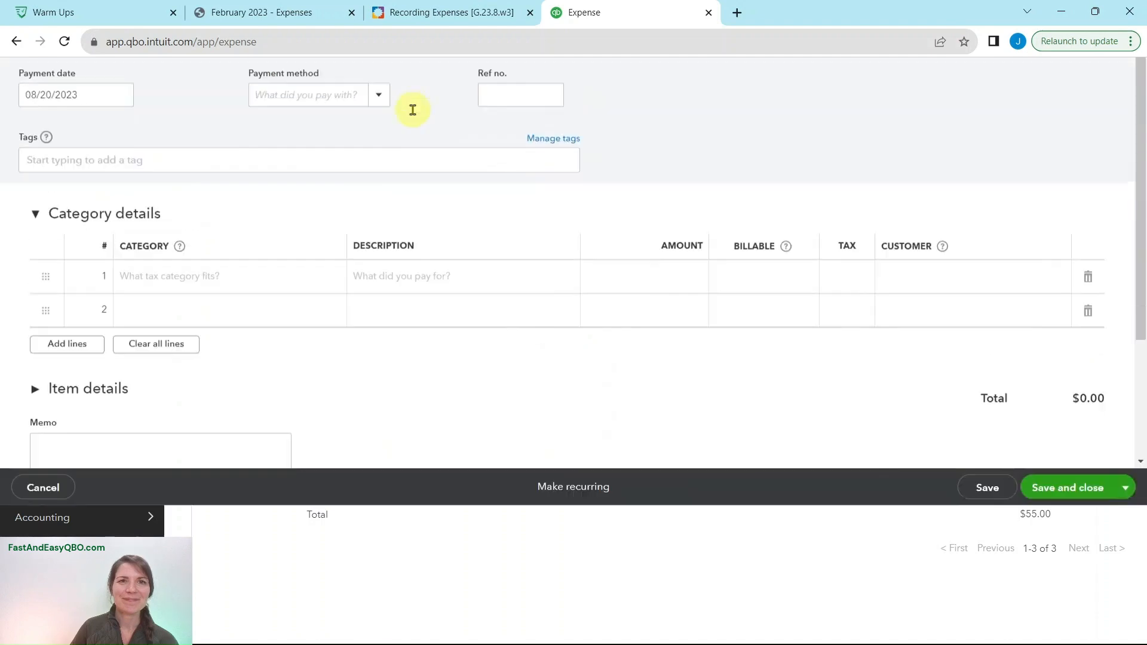
- Check Step 2 of the exercise and set the expense's payee to Tania's Nursery in QuickBooks
{"action": "left_click", "coordinate": [443, 14]}
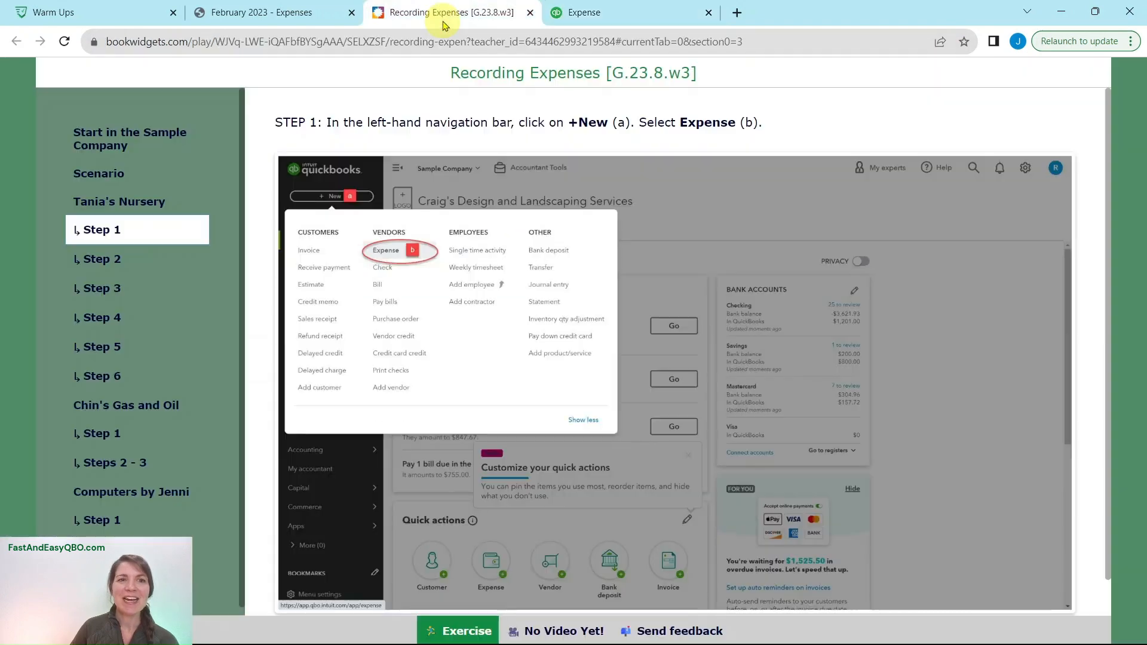
{"action": "left_click", "coordinate": [118, 266]}
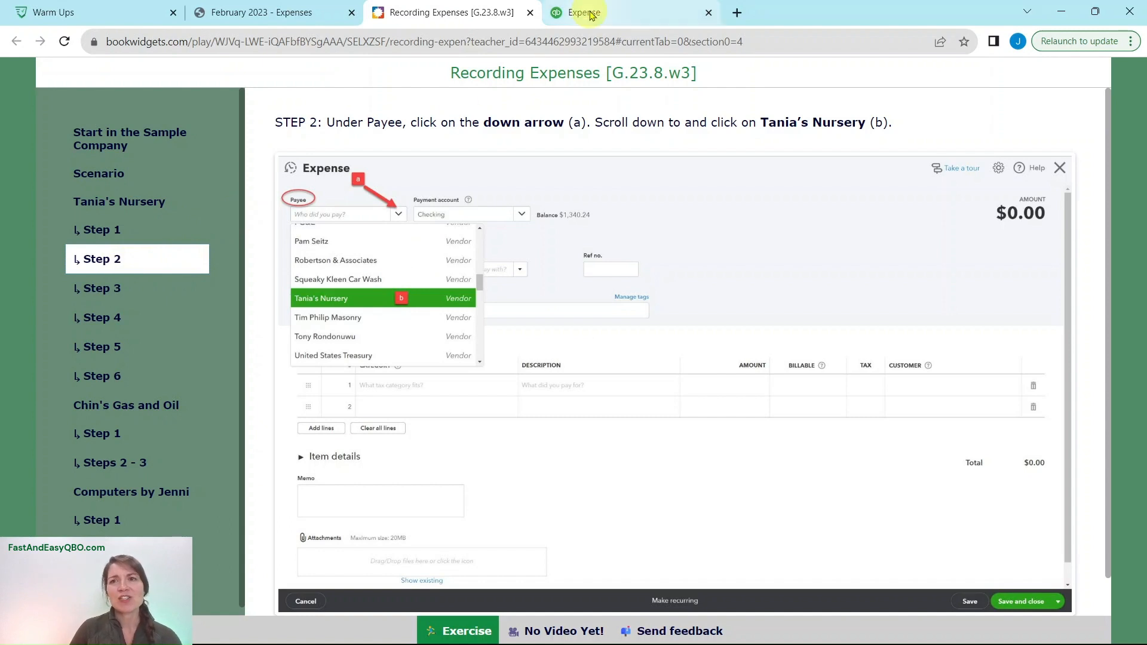
{"action": "left_click", "coordinate": [551, 13]}
{"action": "left_click", "coordinate": [101, 149]}
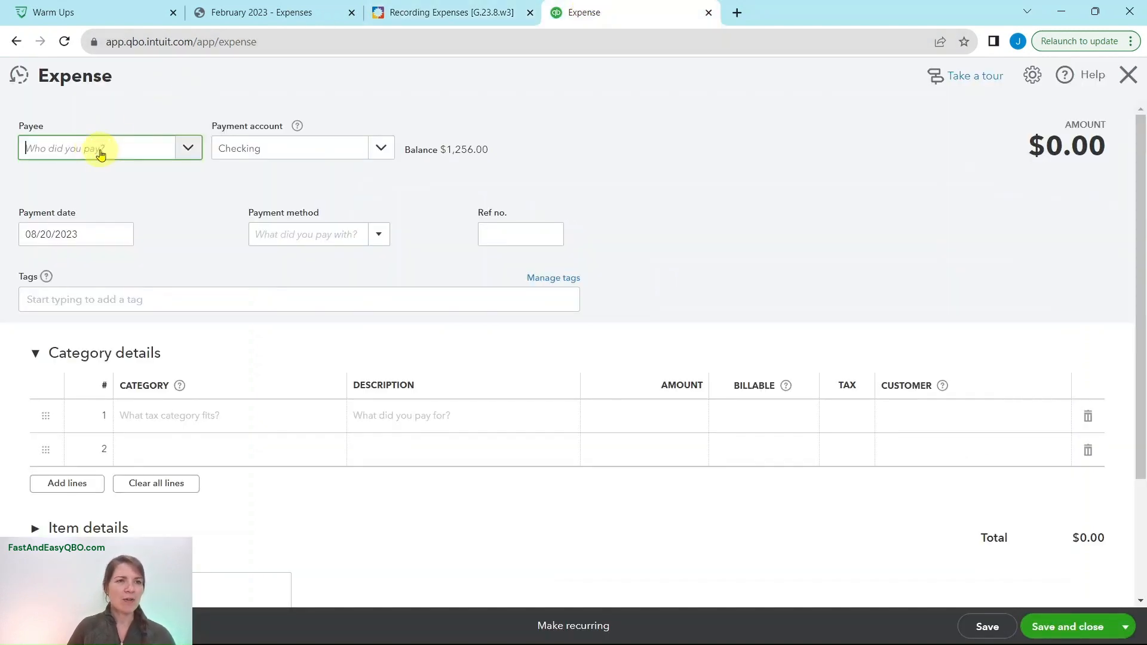
{"action": "type", "text": "tania"}
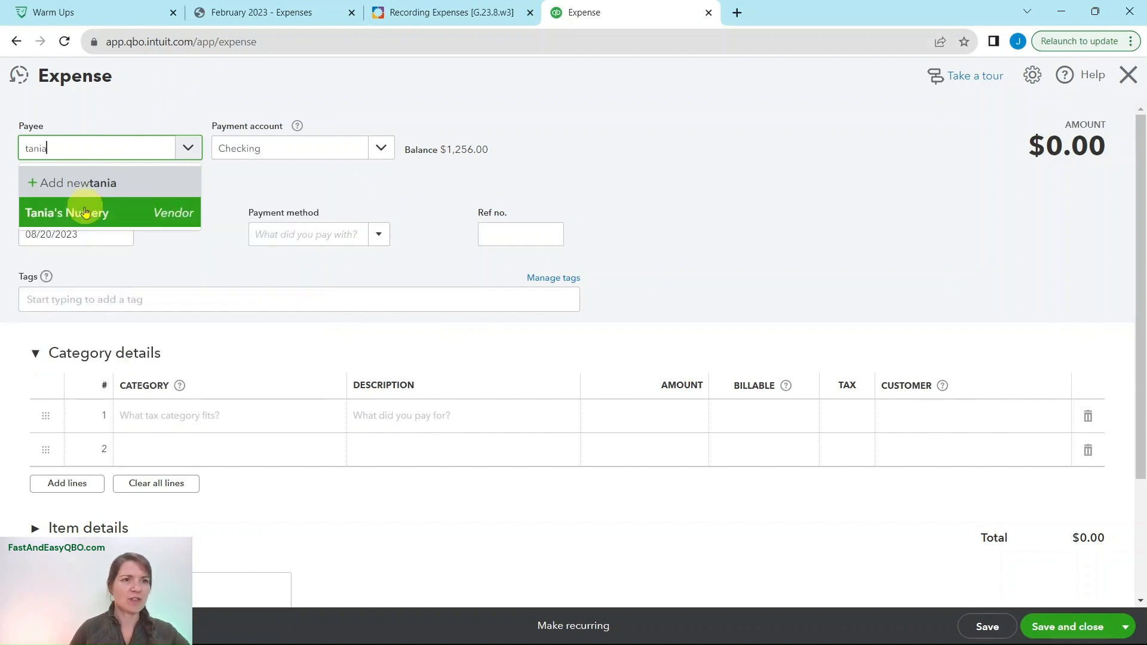
{"action": "left_click", "coordinate": [89, 211]}
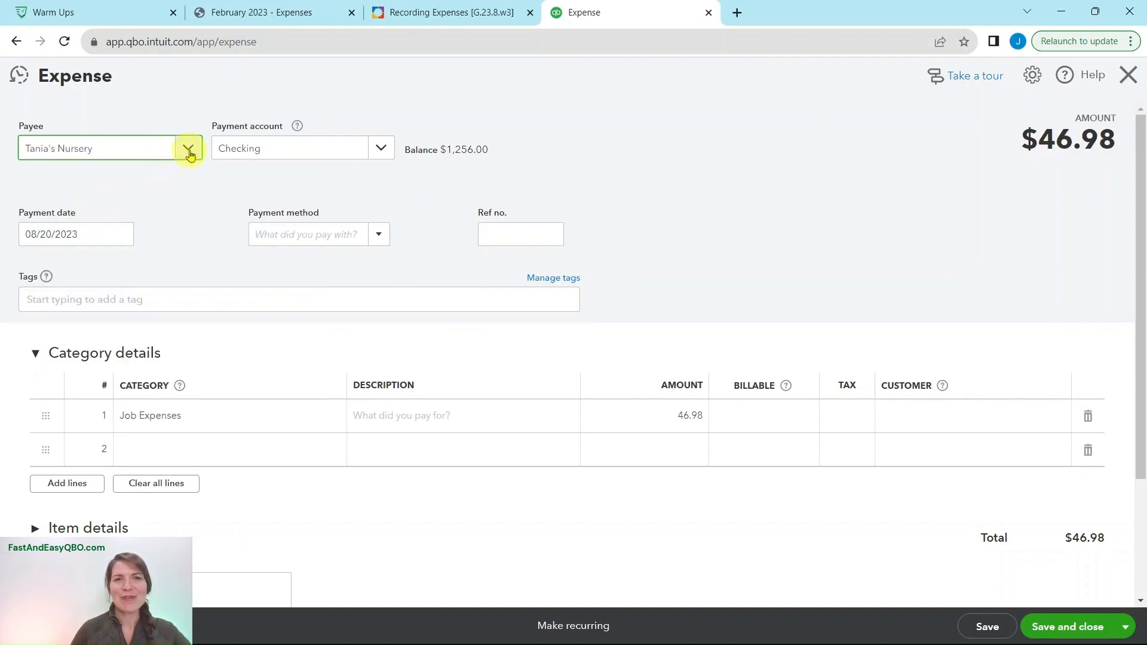
- Check Step 3 of the exercise and set the expense's payment account to Mastercard in QuickBooks
{"action": "left_click", "coordinate": [408, 15]}
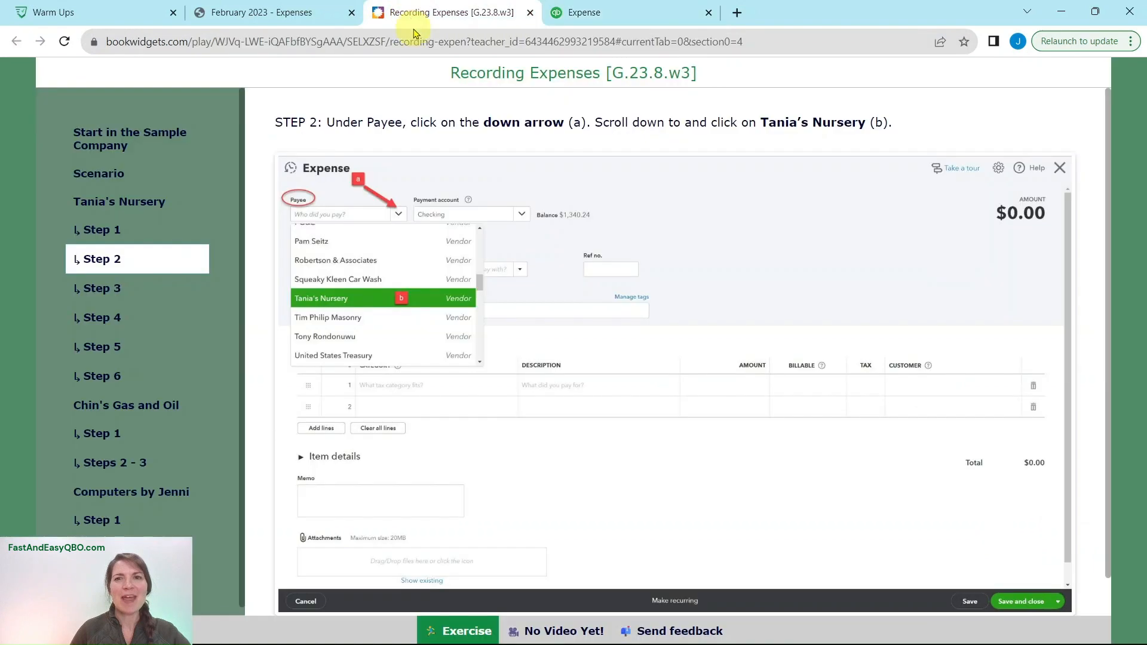
{"action": "left_click", "coordinate": [114, 283]}
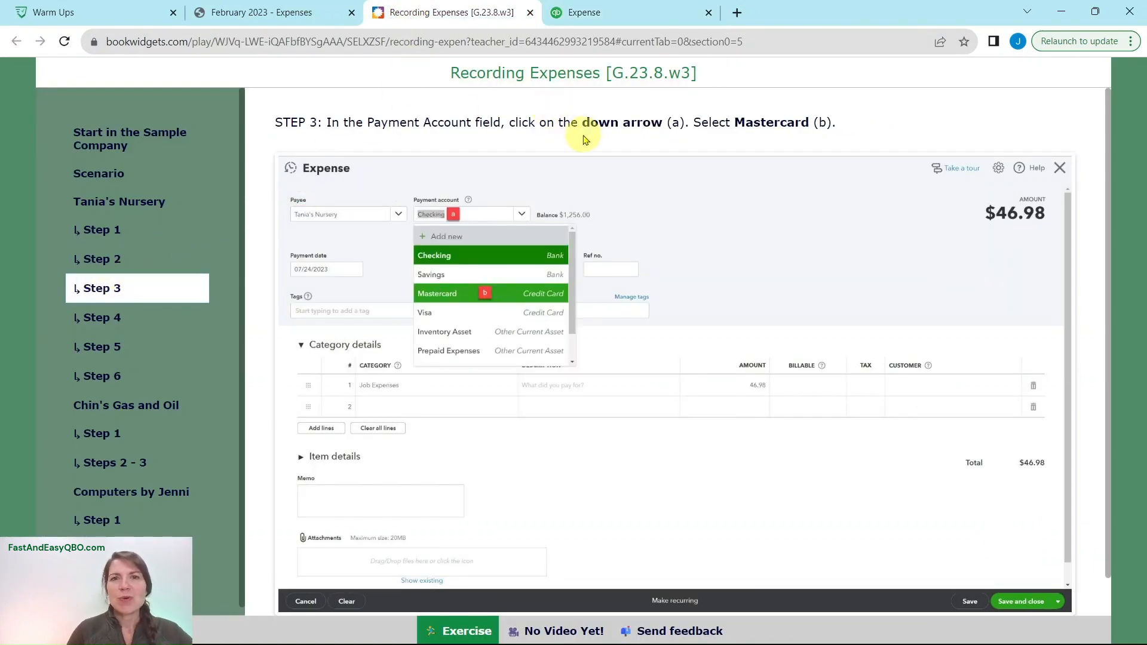
{"action": "left_click", "coordinate": [628, 22]}
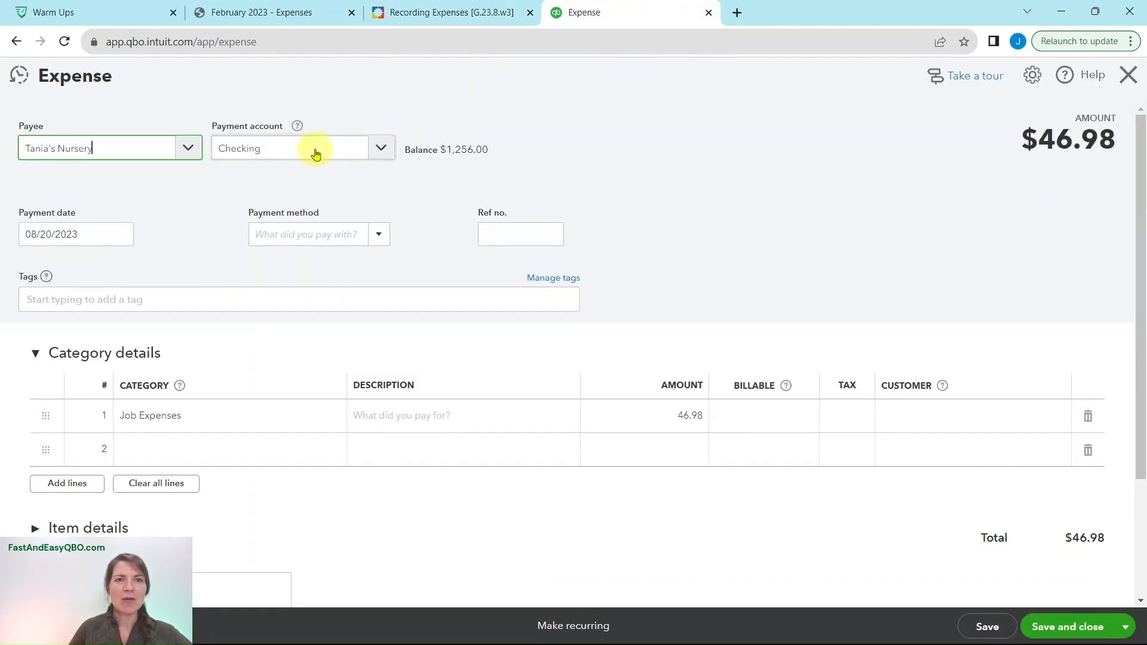
{"action": "left_click", "coordinate": [380, 153]}
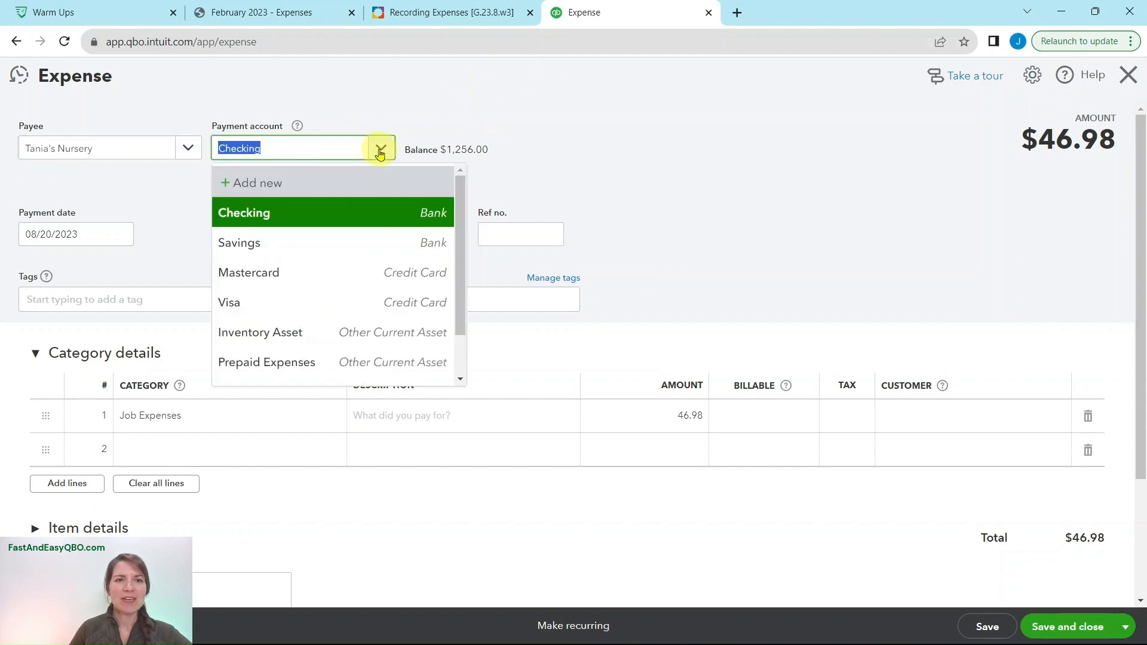
{"action": "left_click", "coordinate": [262, 272]}
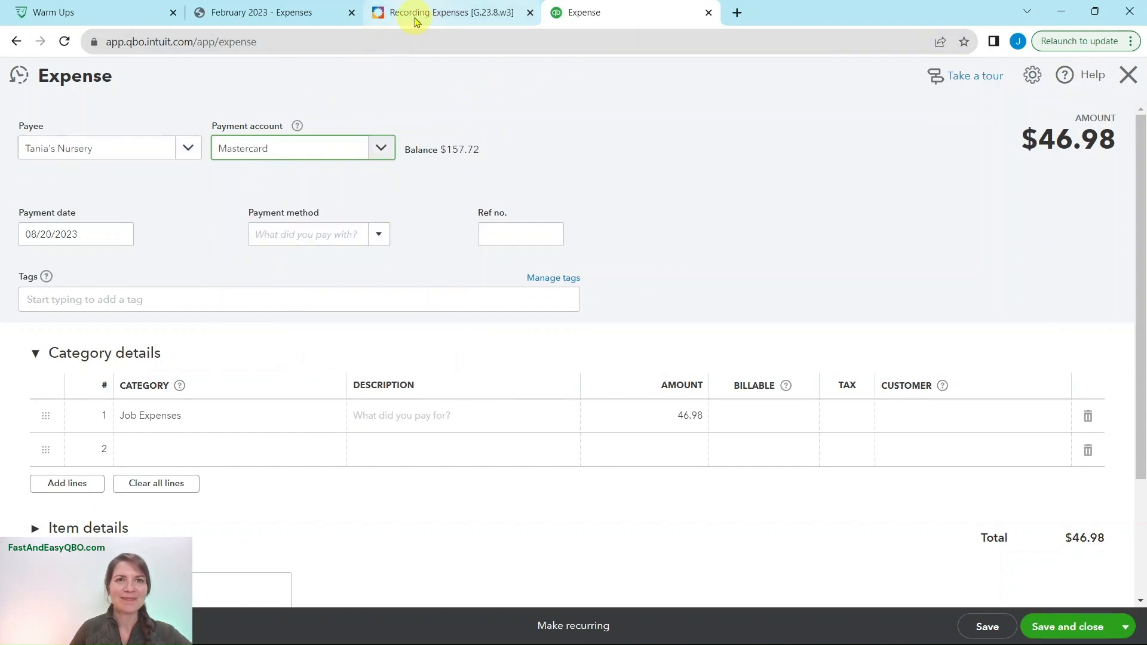
- Check Step 4 of the exercise and set the first category line to Job Expenses:Job Materials:Plants and Soil in QuickBooks
{"action": "left_click", "coordinate": [418, 14]}
{"action": "left_click", "coordinate": [104, 318]}
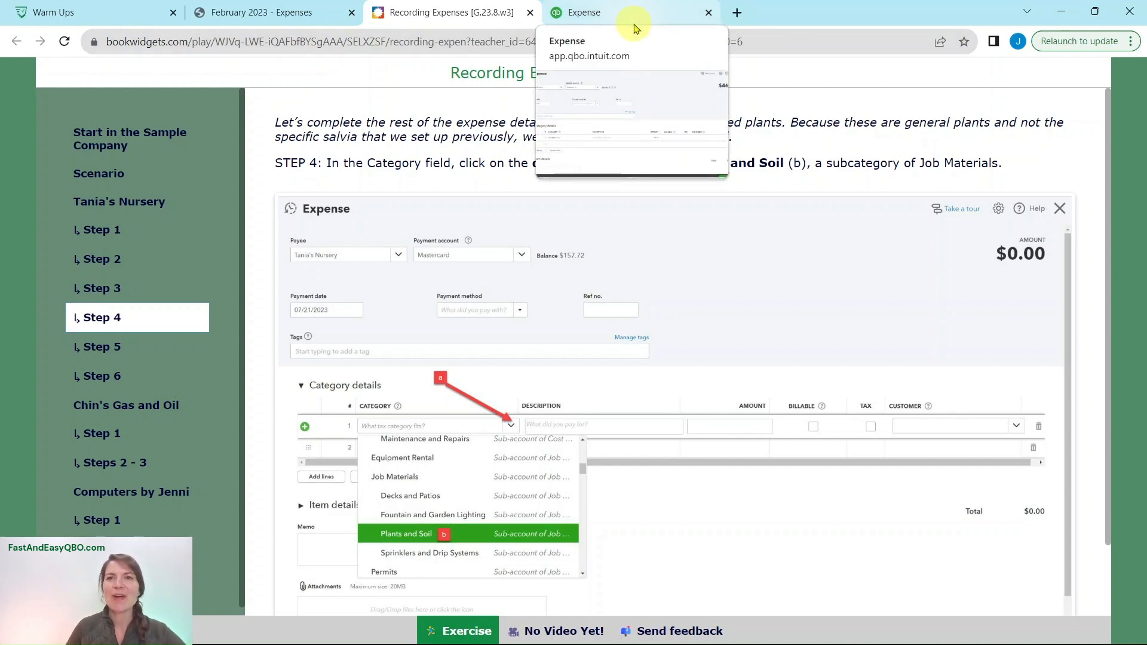
{"action": "left_click", "coordinate": [634, 21]}
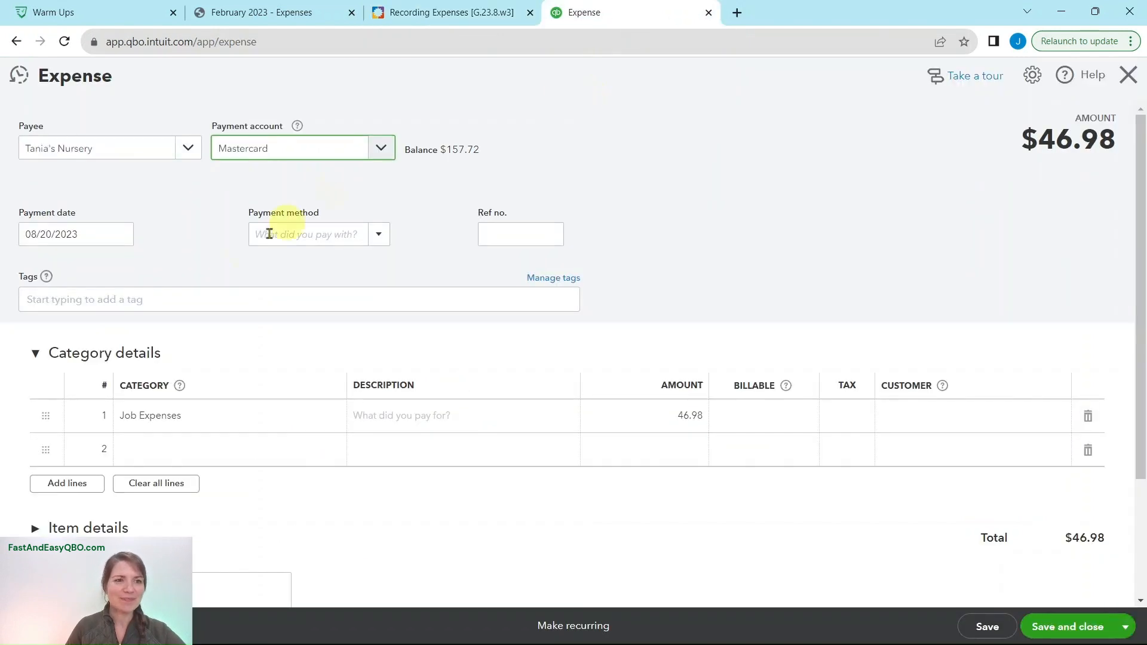
{"action": "left_click", "coordinate": [177, 420]}
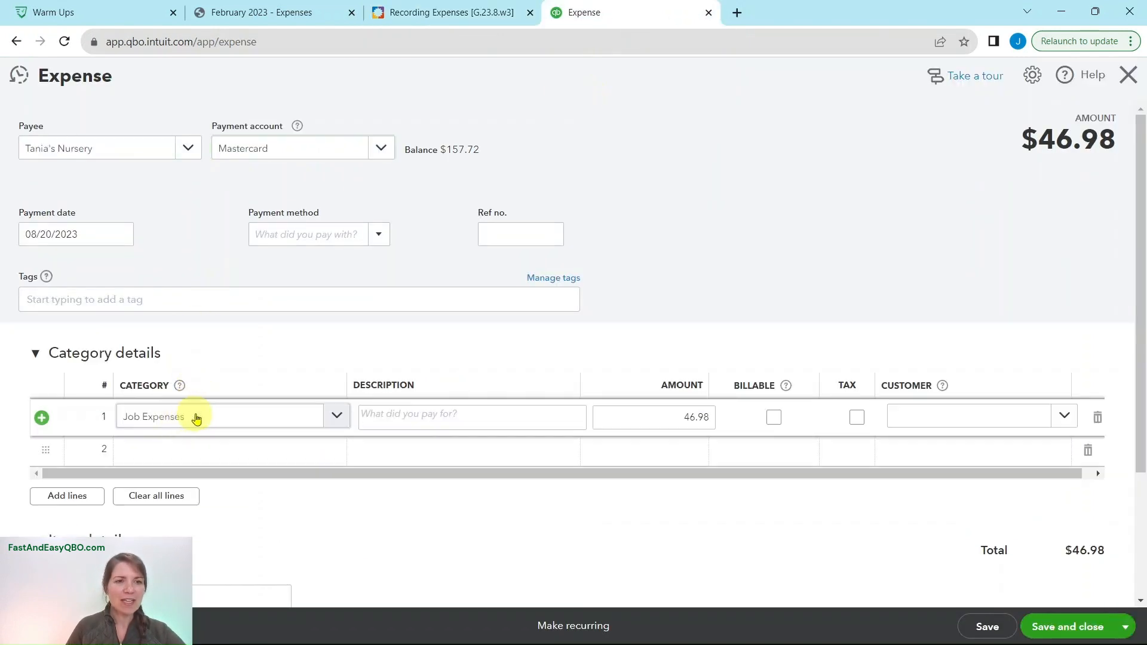
{"action": "left_click", "coordinate": [193, 416]}
{"action": "left_click", "coordinate": [22, 368]}
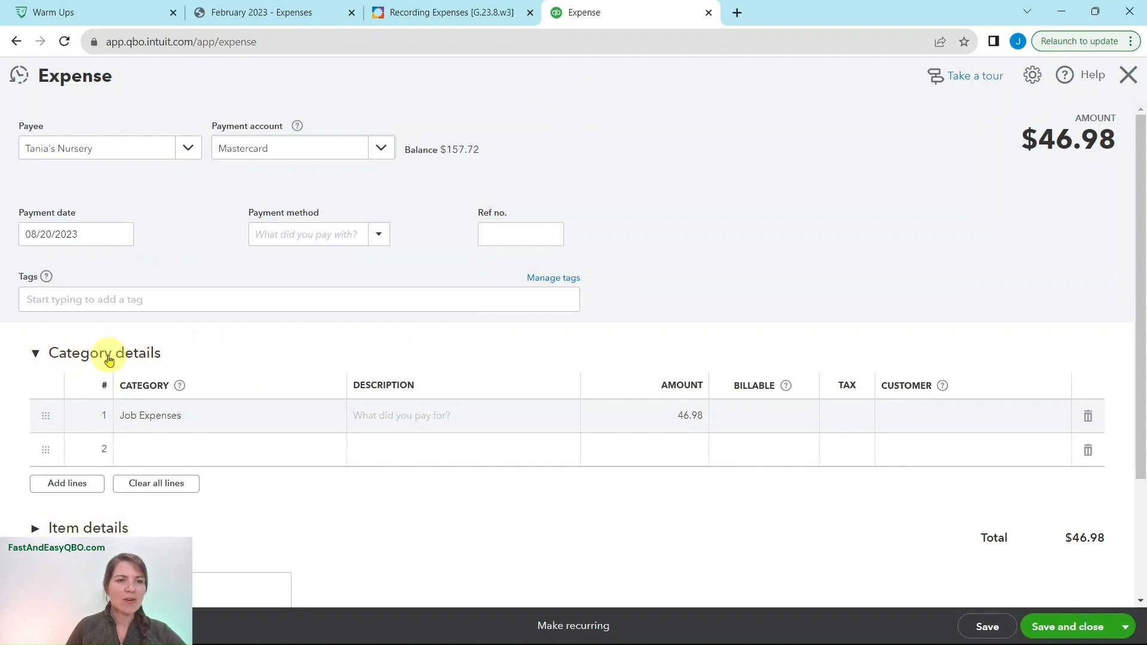
{"action": "left_click", "coordinate": [179, 421]}
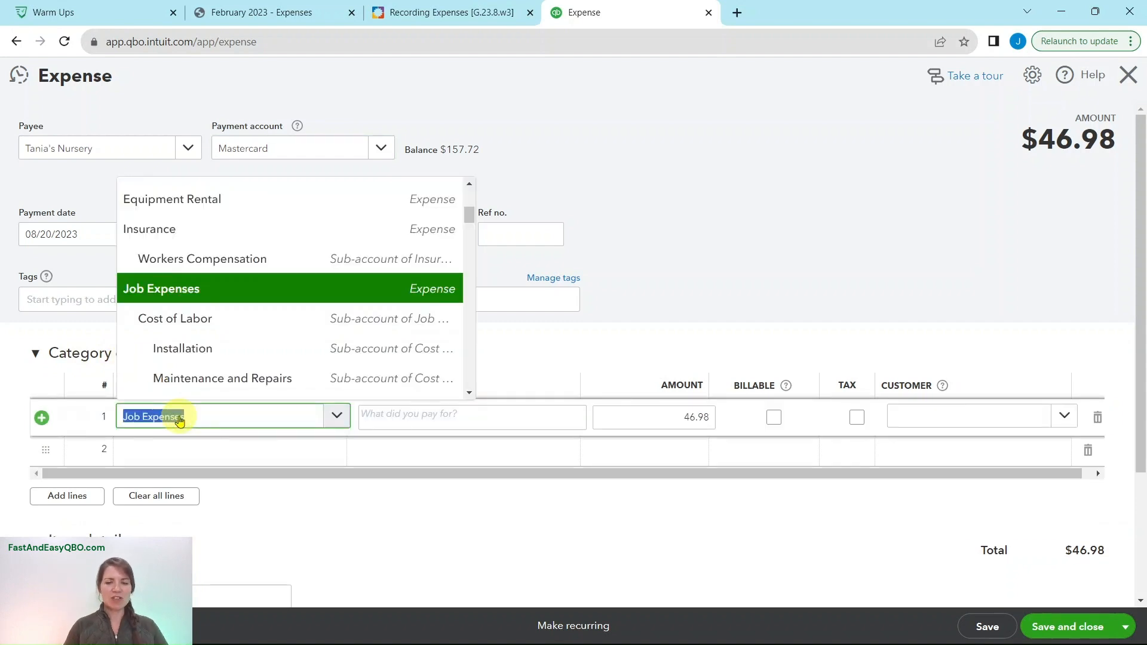
{"action": "type", "text": "plant"}
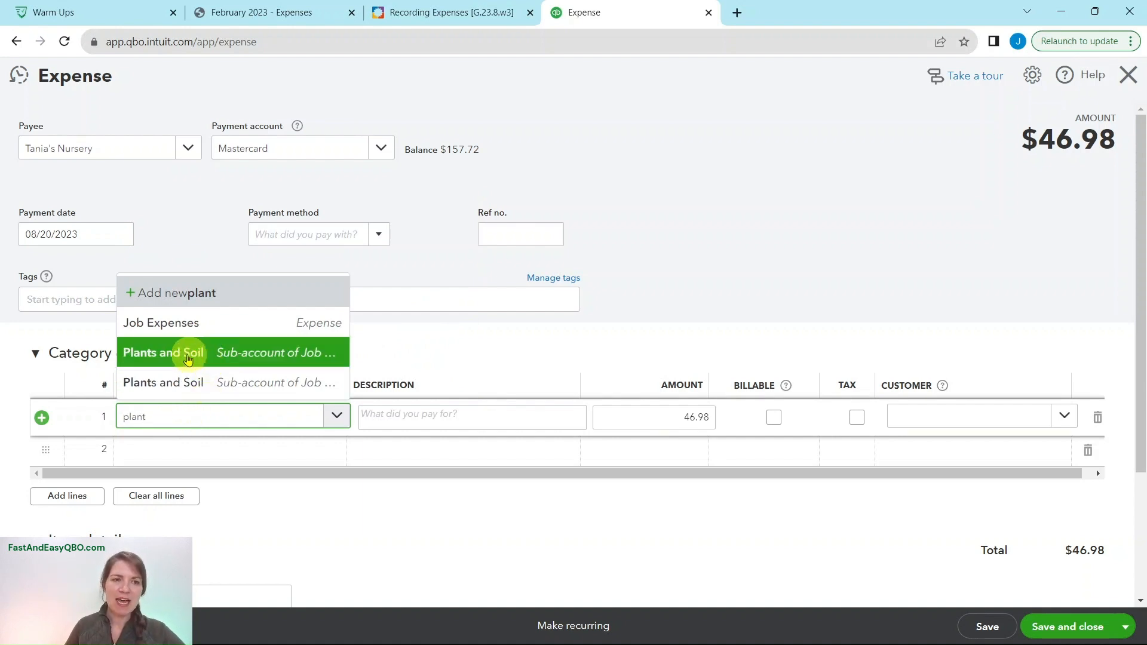
{"action": "left_click", "coordinate": [270, 358]}
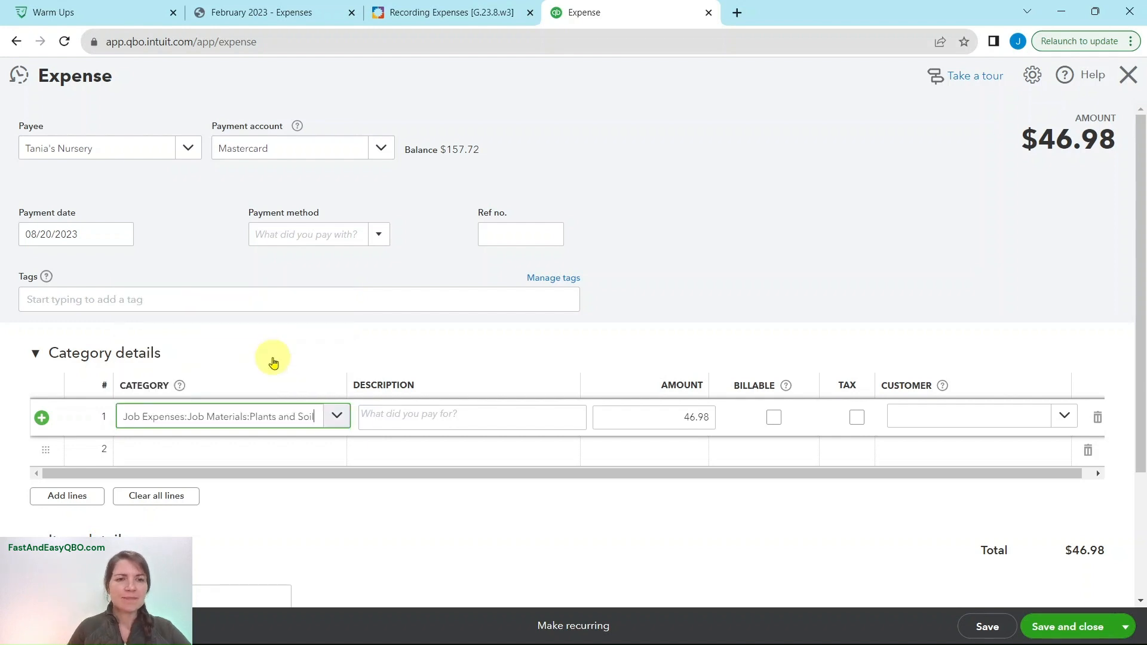
- Check Step 5 of the exercise and set the first category line's description to Plants in QuickBooks
{"action": "left_click", "coordinate": [451, 13]}
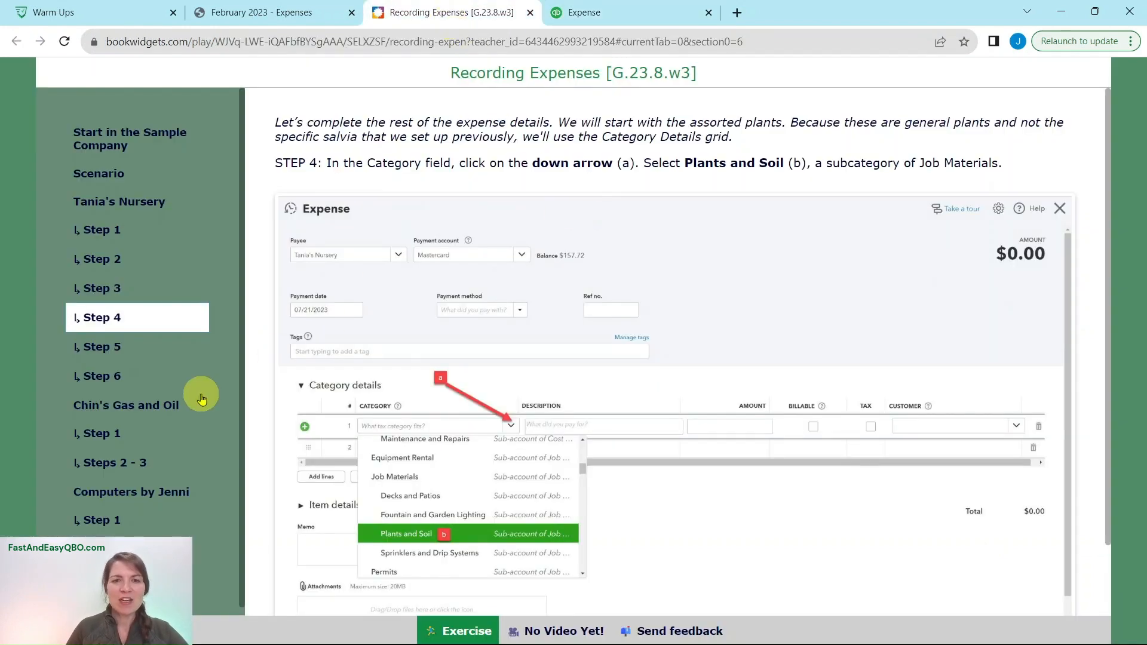
{"action": "left_click", "coordinate": [100, 354]}
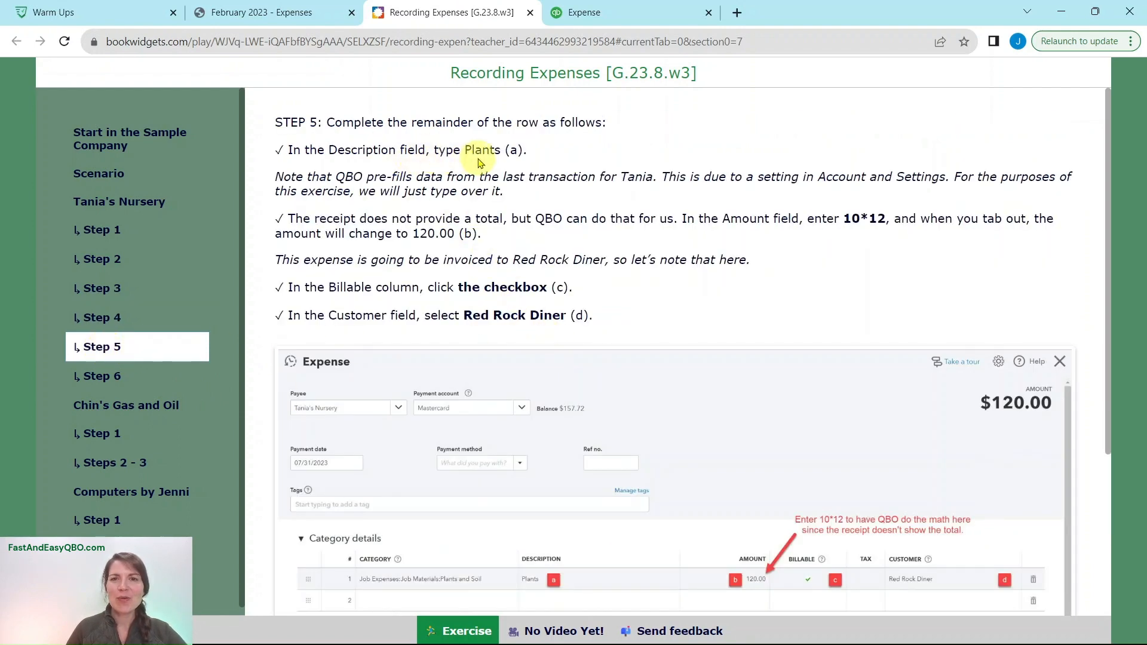
{"action": "left_click", "coordinate": [582, 12]}
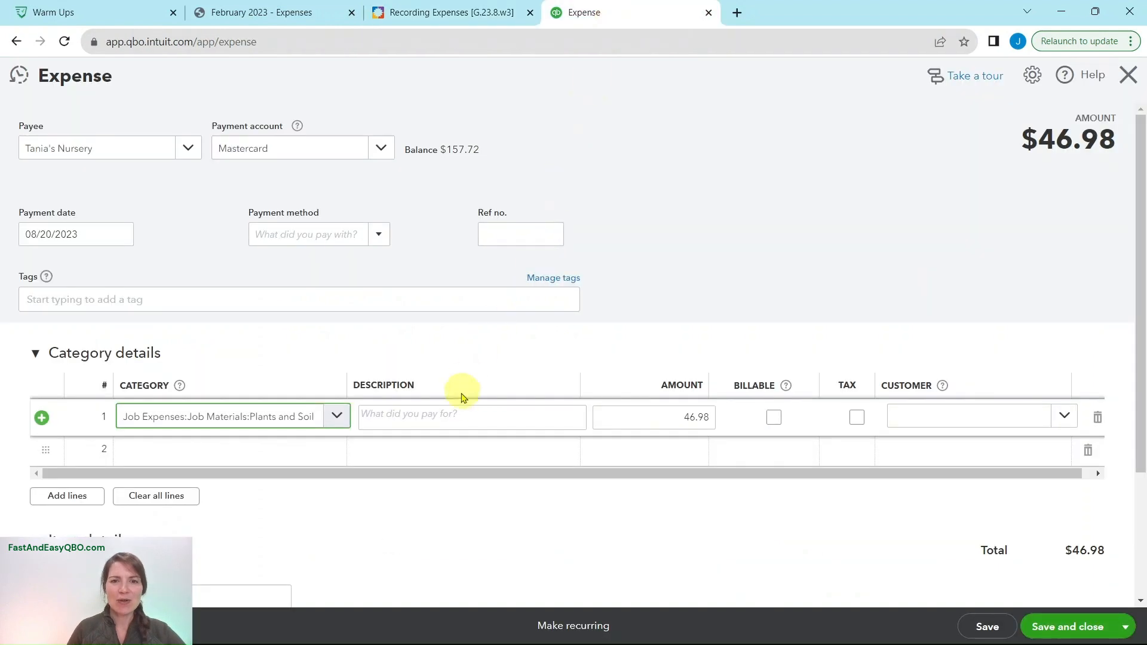
{"action": "left_click", "coordinate": [459, 412]}
{"action": "type", "text": "Plant"}
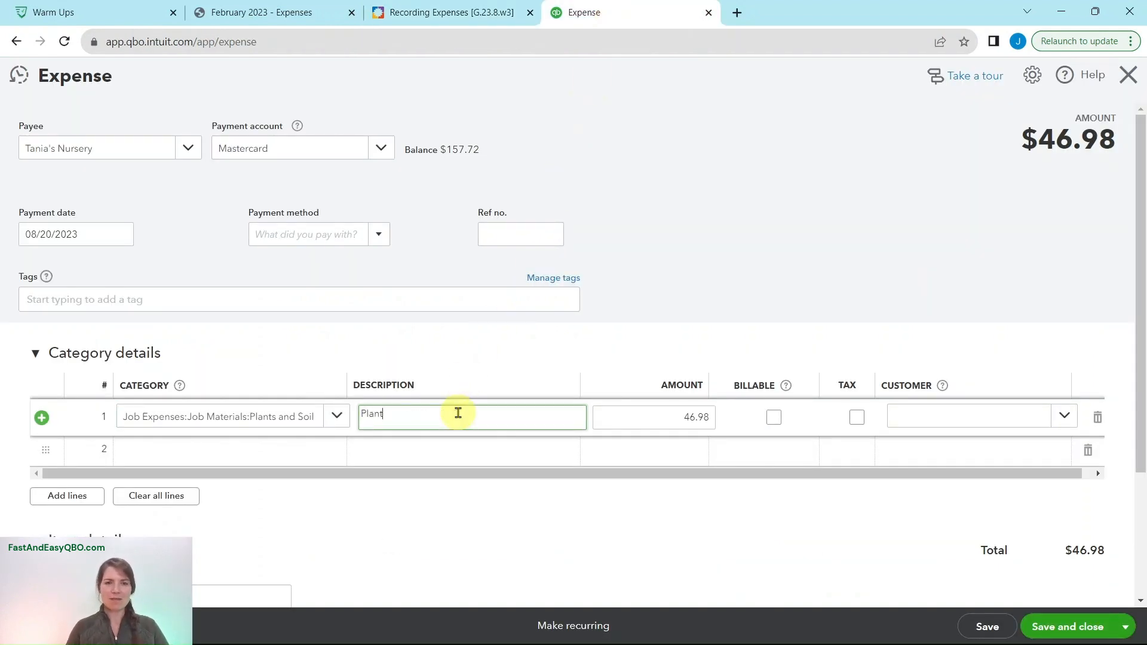
{"action": "type", "text": "s"}
{"action": "key", "text": "Tab"}
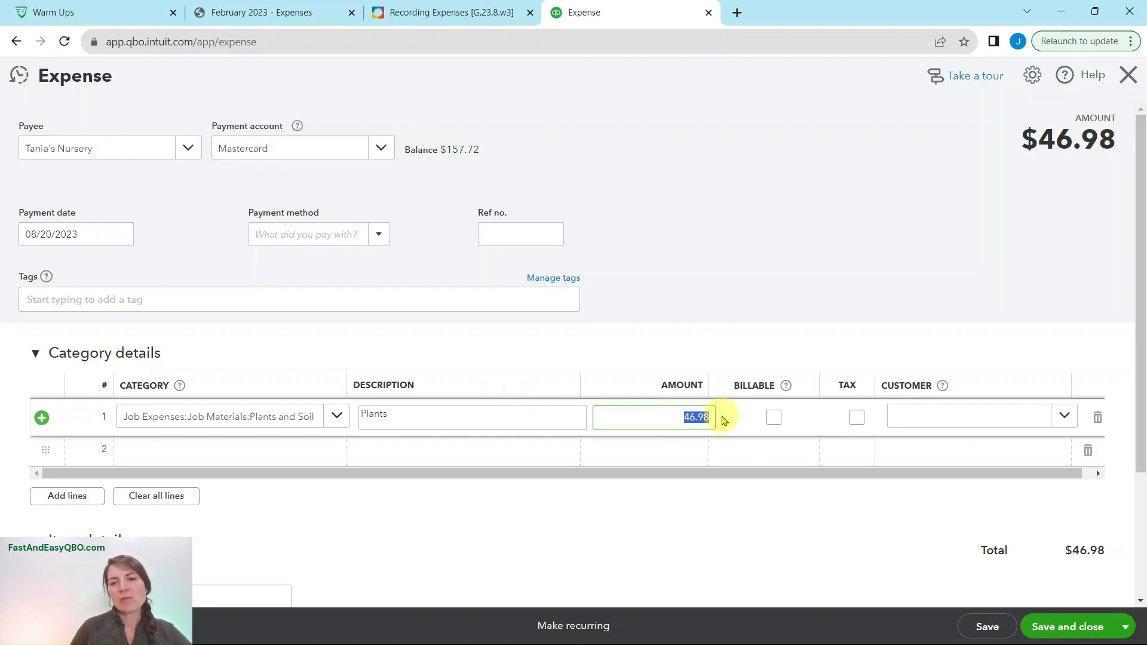
- Check Step 5 and the Tania's Nursery receipt, and enter 10*12 as the Plants line's amount in QuickBooks
{"action": "left_click", "coordinate": [474, 14]}
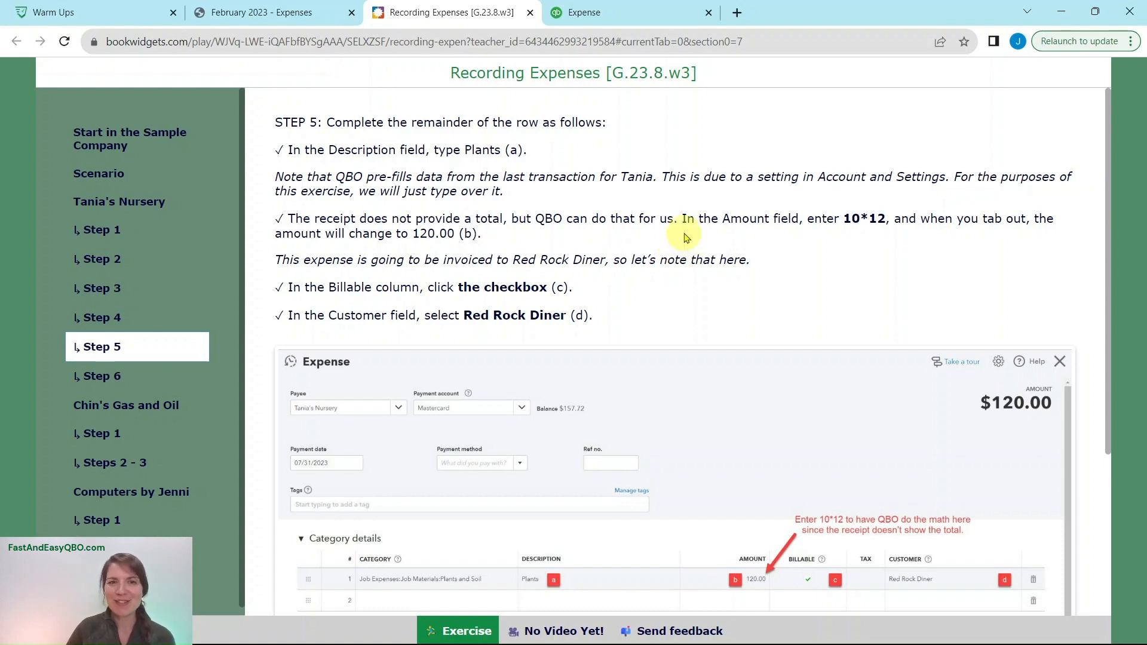
{"action": "left_click", "coordinate": [298, 27]}
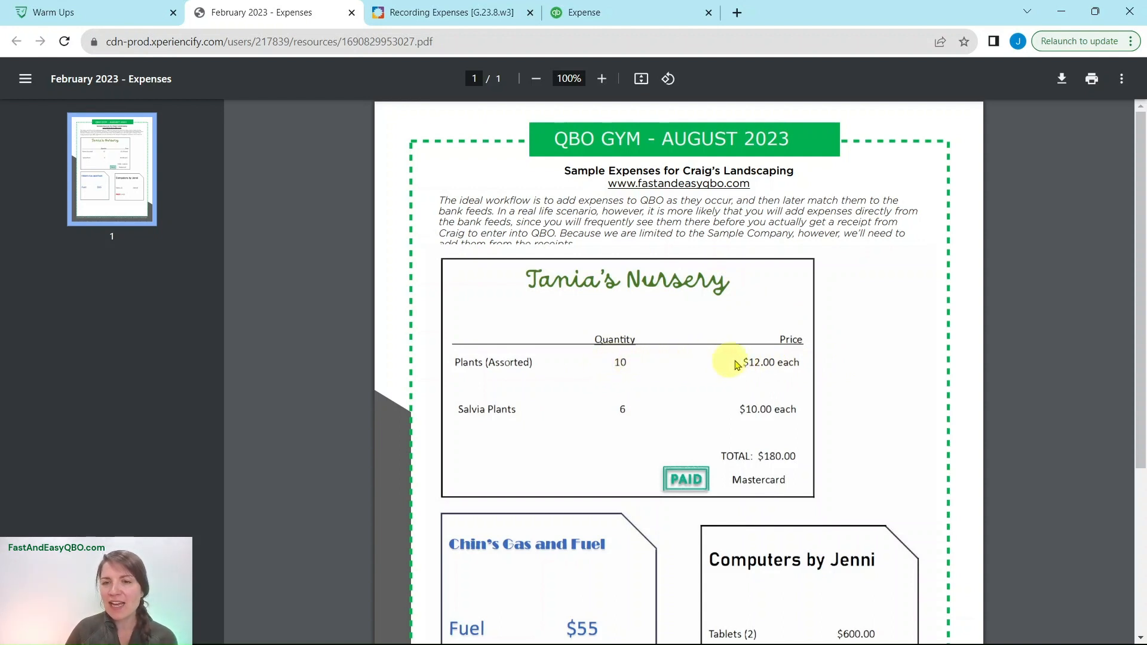
{"action": "left_click", "coordinate": [586, 12]}
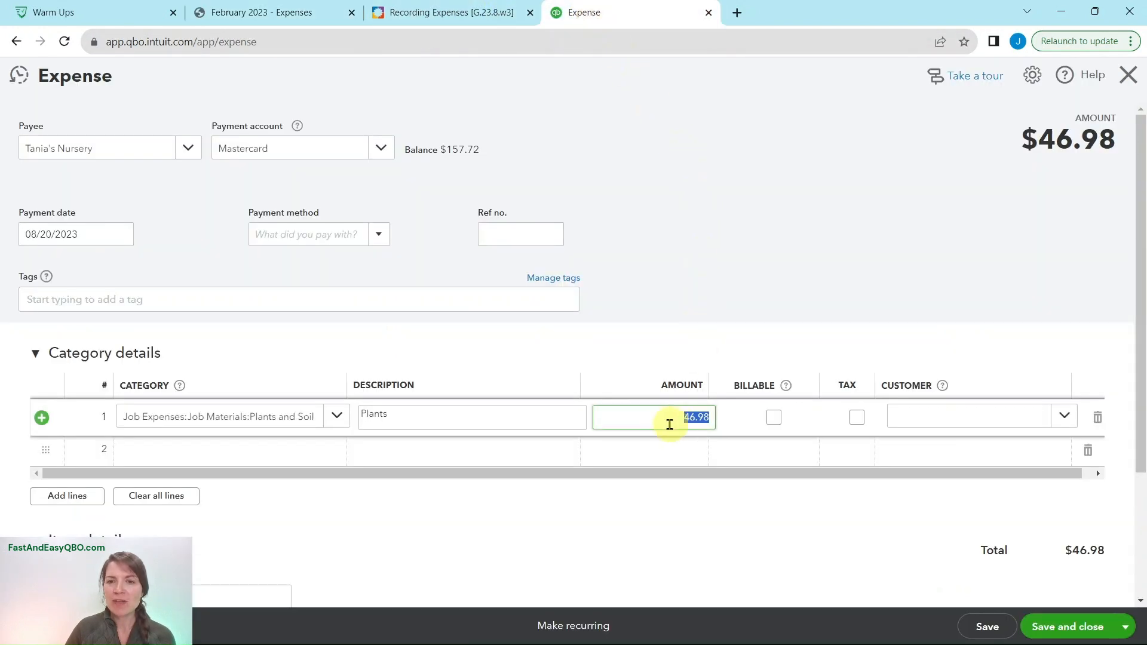
{"action": "key", "text": "BackSpace"}
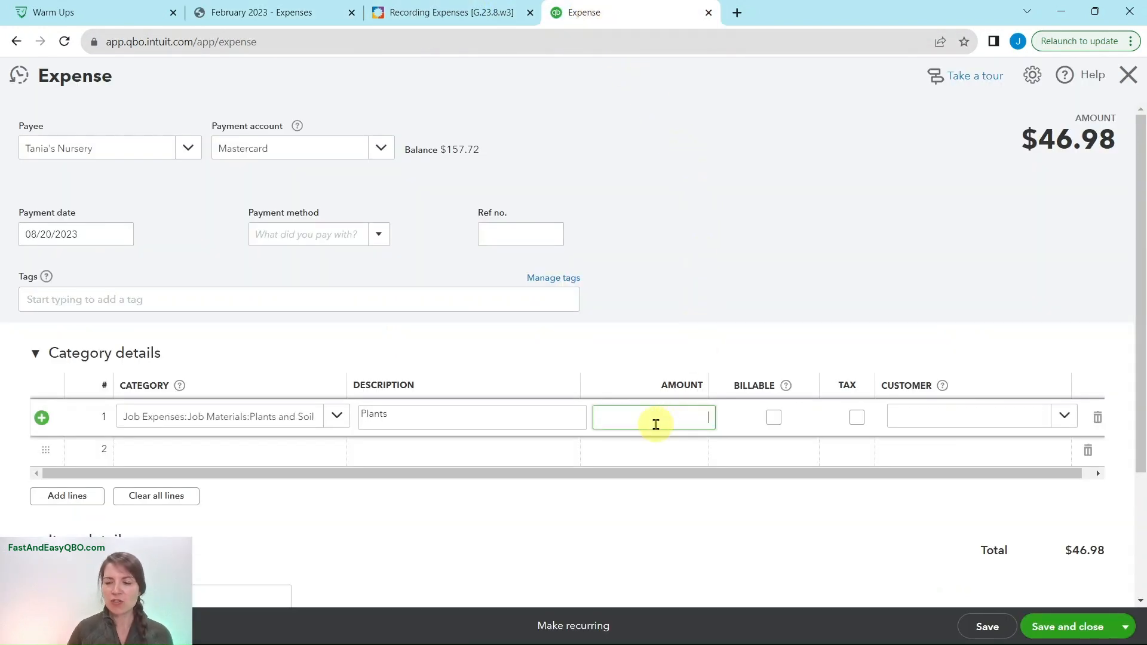
{"action": "type", "text": "10"}
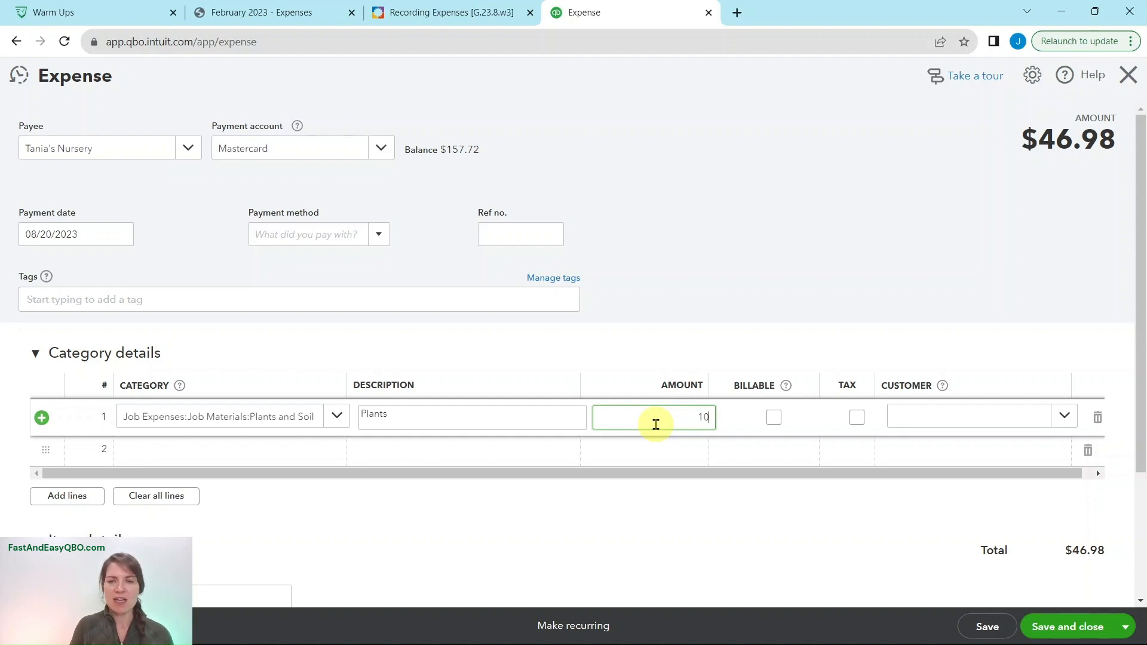
{"action": "type", "text": "*12"}
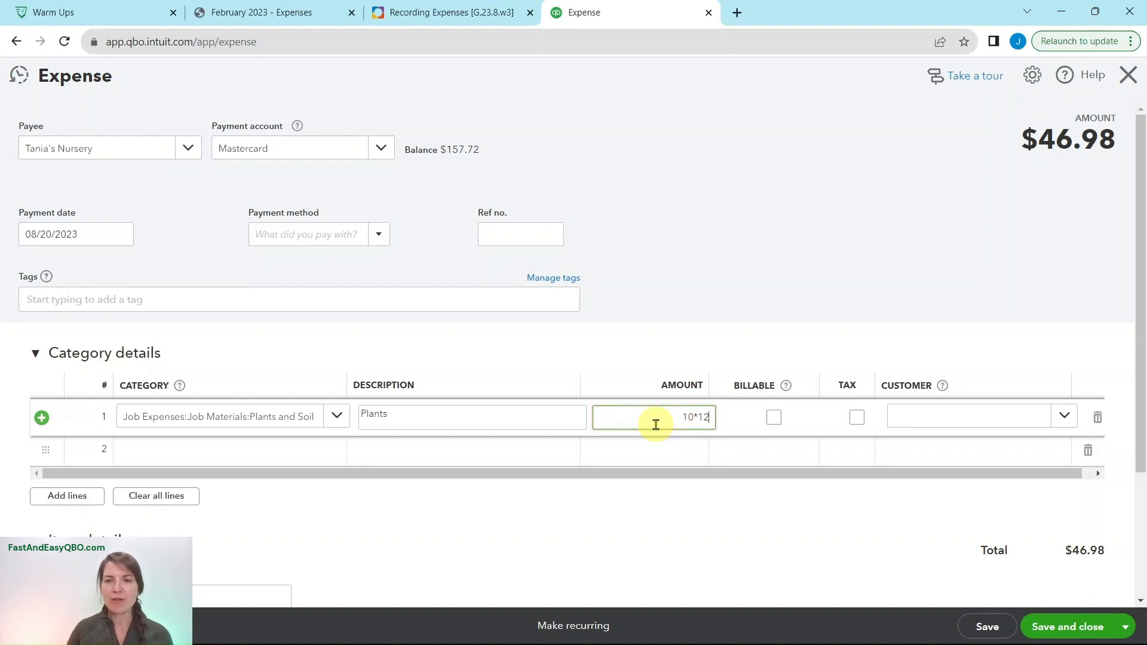
{"action": "key", "text": "Tab"}
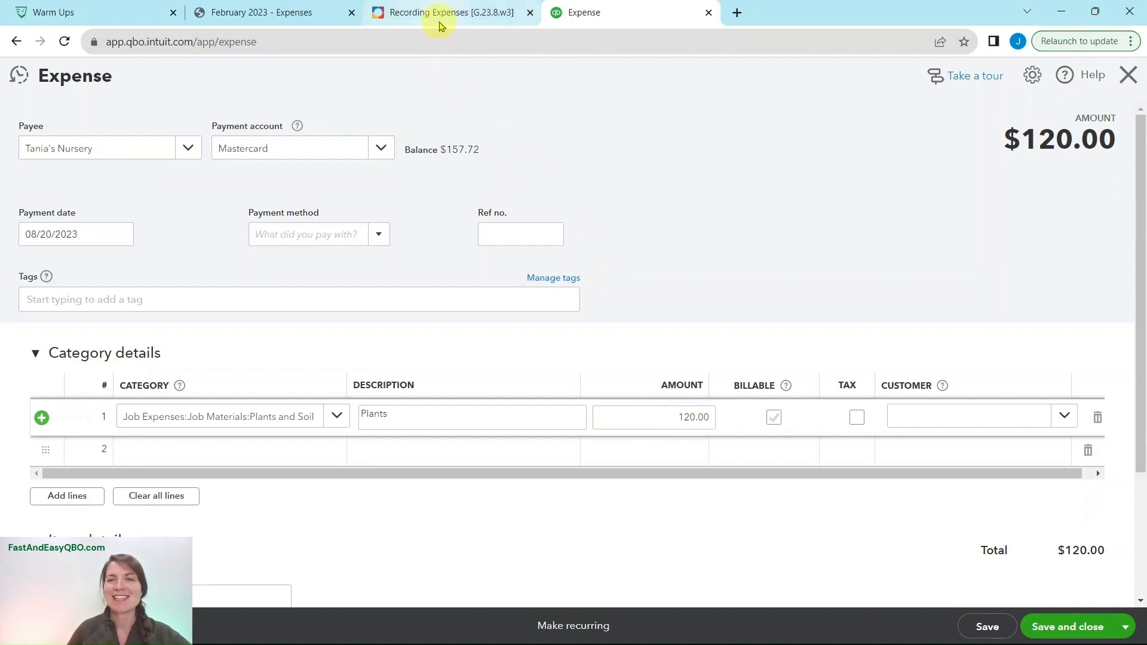
- Review the receipt and Step 5, and mark the Plants line billable to customer Red Rock Diner in QuickBooks
{"action": "left_click", "coordinate": [278, 17]}
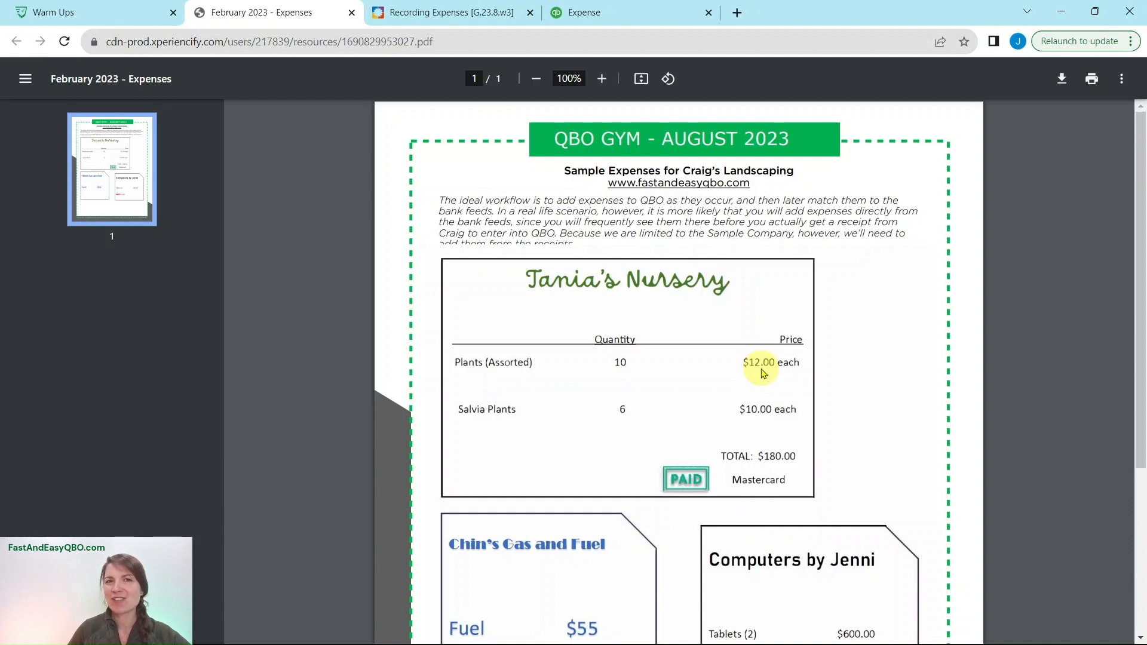
{"action": "left_click", "coordinate": [454, 24]}
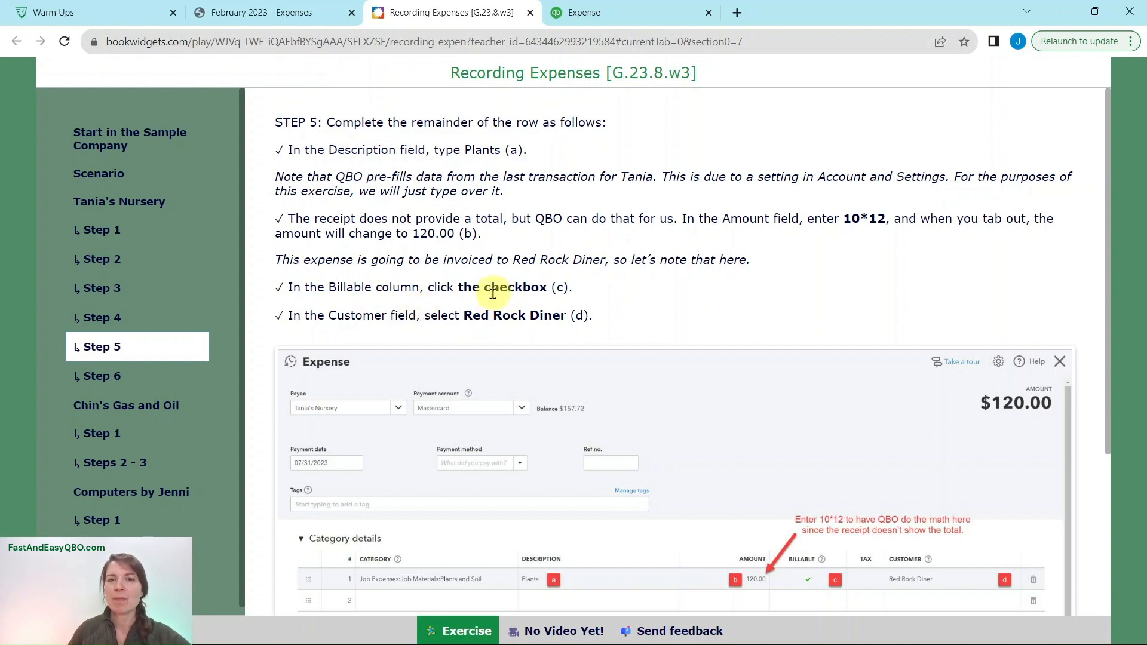
{"action": "left_click", "coordinate": [614, 25]}
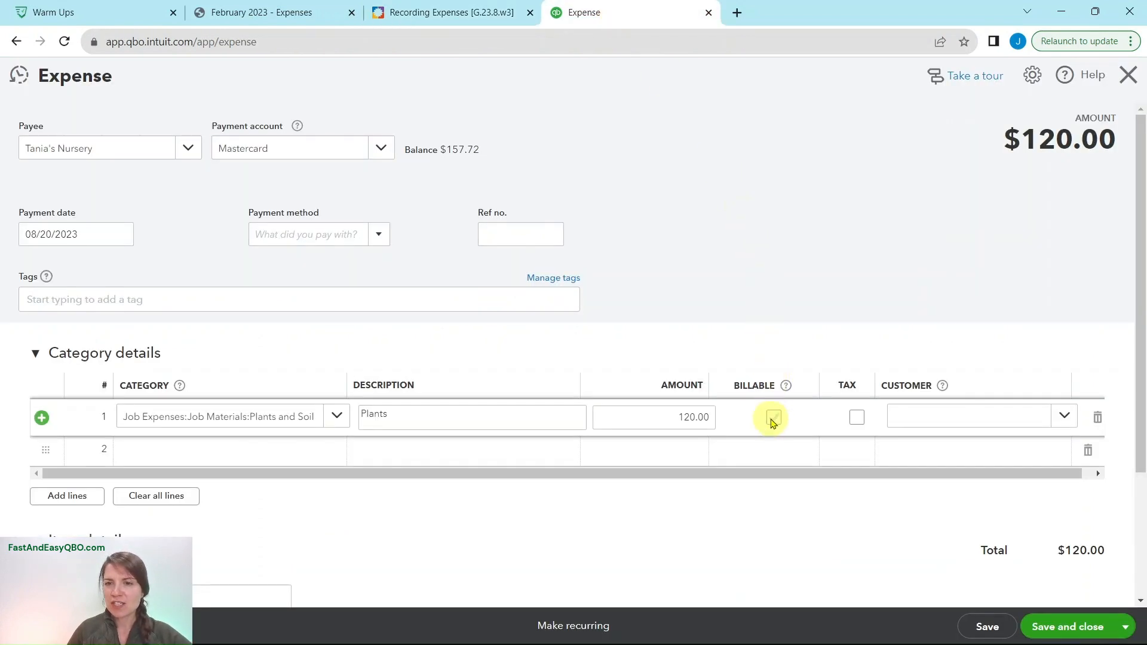
{"action": "left_click", "coordinate": [773, 418]}
{"action": "left_click", "coordinate": [936, 421]}
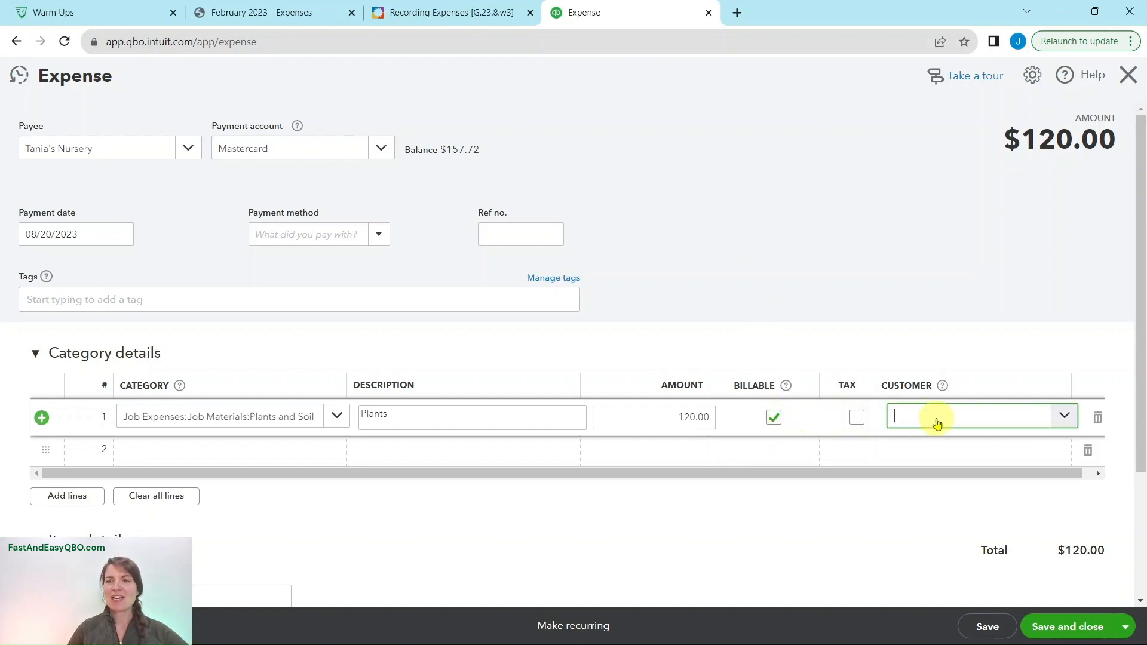
{"action": "type", "text": "red"}
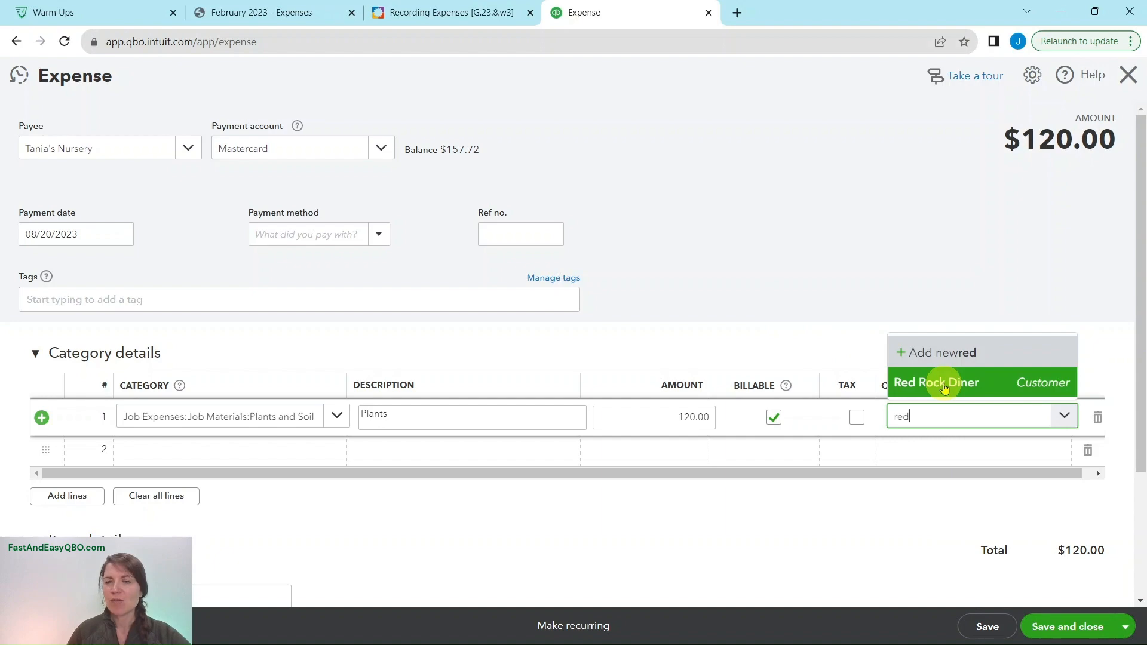
{"action": "left_click", "coordinate": [944, 387]}
- Check Step 6 of the exercise and expand the Item details grid of the expense in QuickBooks
{"action": "scroll", "coordinate": [916, 357], "scroll_direction": "down", "scroll_amount": 1}
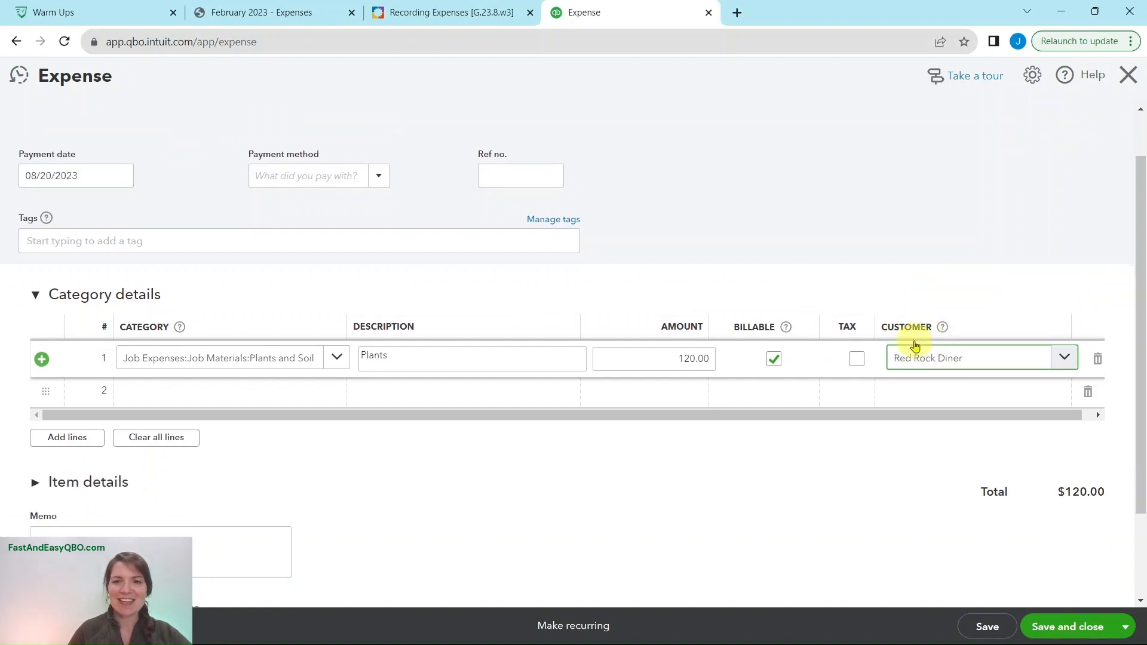
{"action": "left_click", "coordinate": [397, 11]}
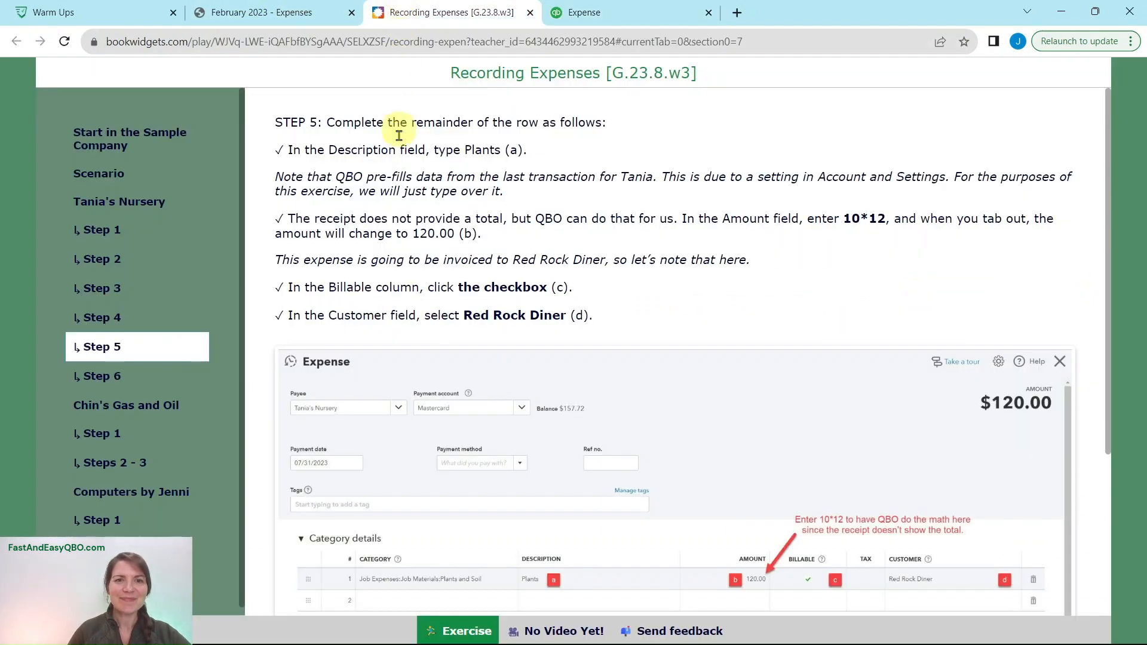
{"action": "left_click", "coordinate": [103, 378]}
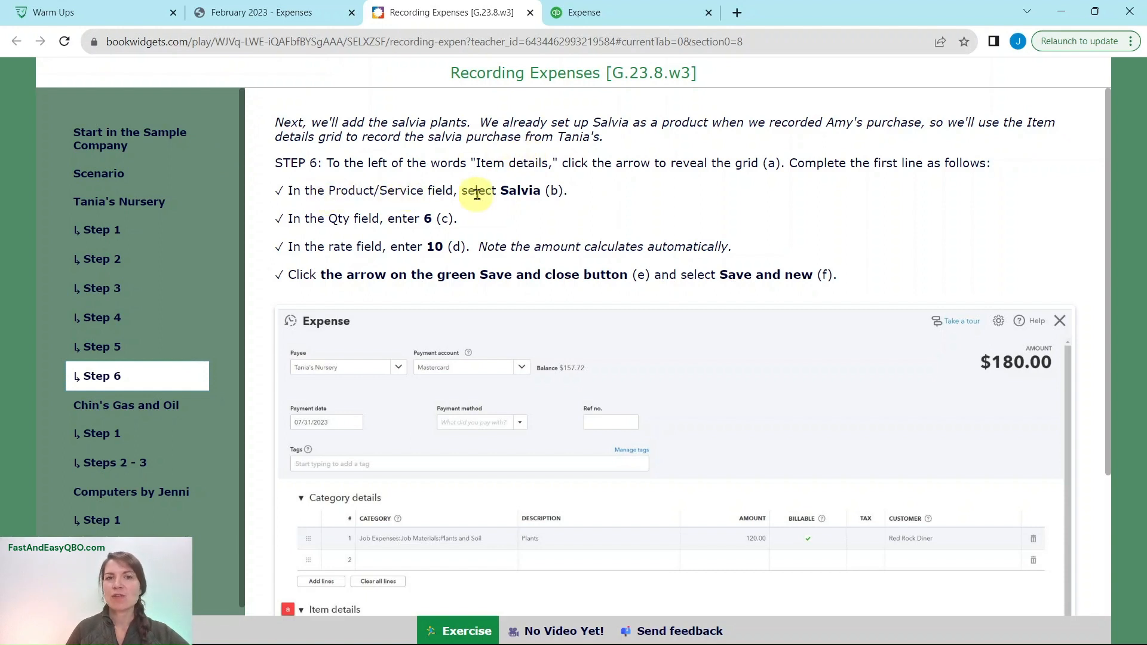
{"action": "left_click", "coordinate": [638, 13]}
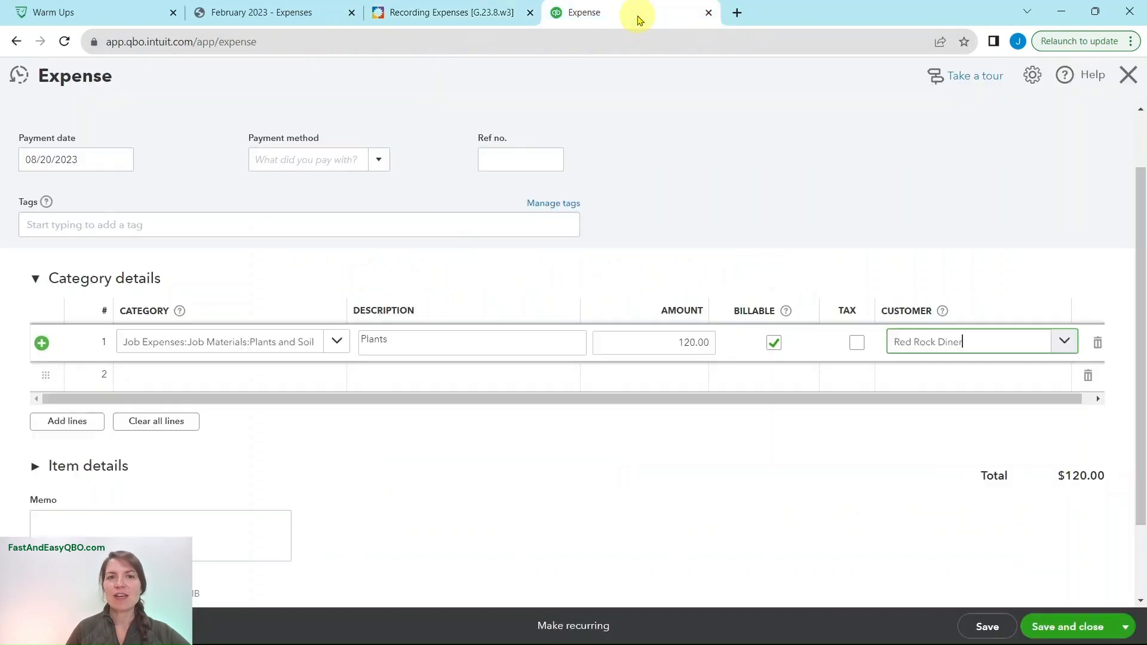
{"action": "left_click", "coordinate": [36, 280]}
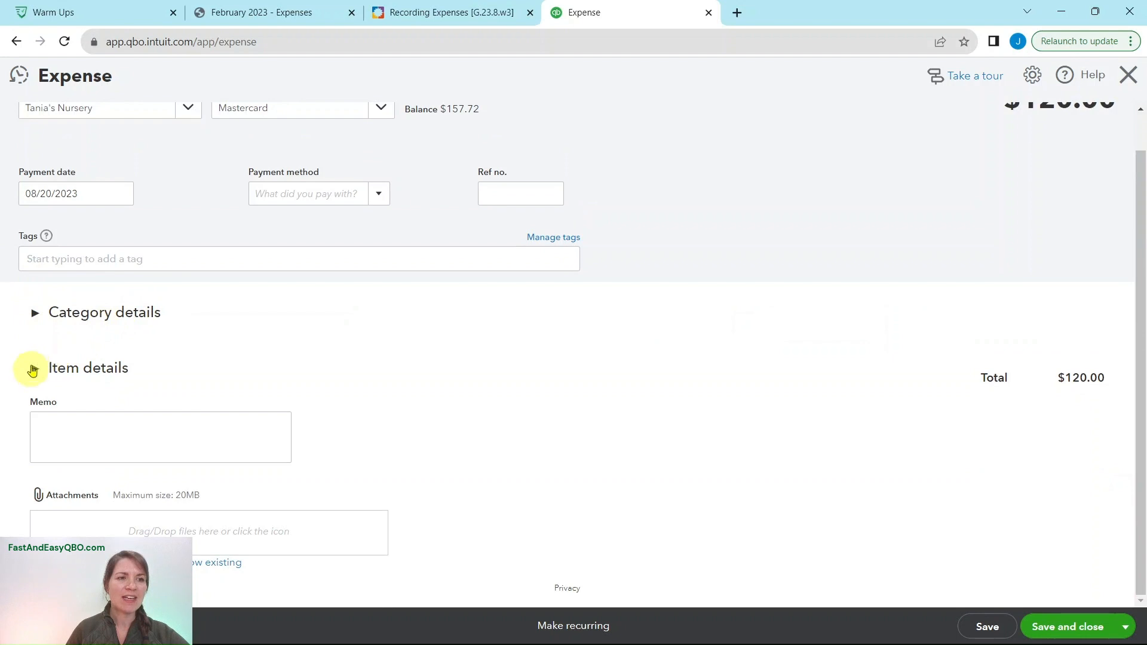
{"action": "left_click", "coordinate": [35, 312]}
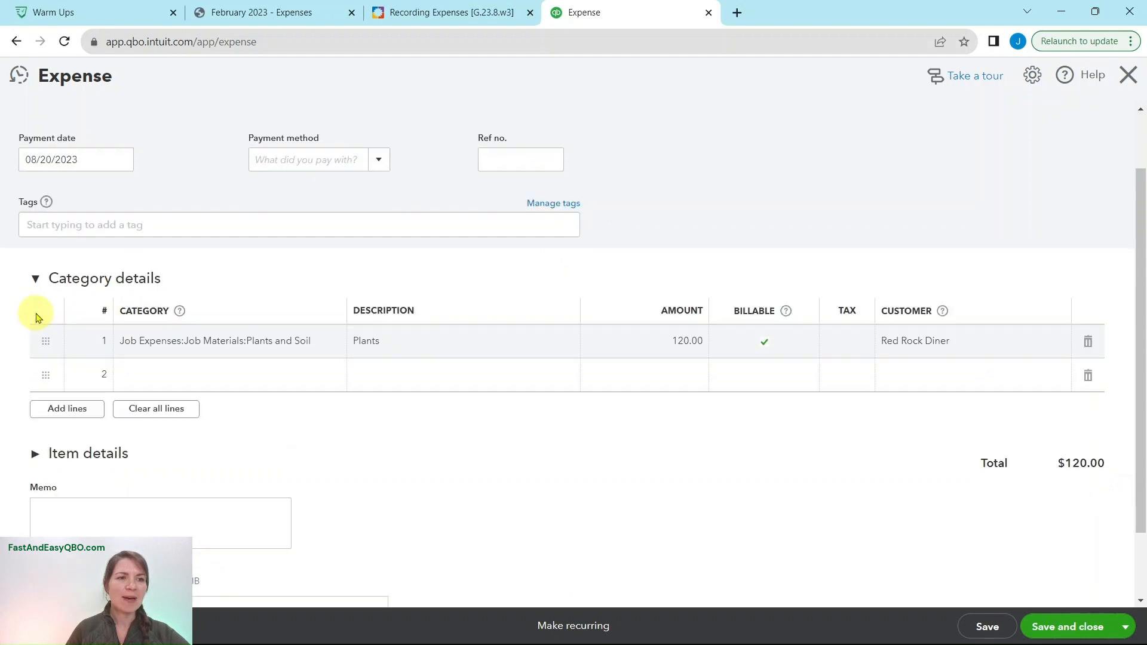
{"action": "left_click", "coordinate": [34, 458]}
{"action": "scroll", "coordinate": [238, 422], "scroll_direction": "down", "scroll_amount": 4}
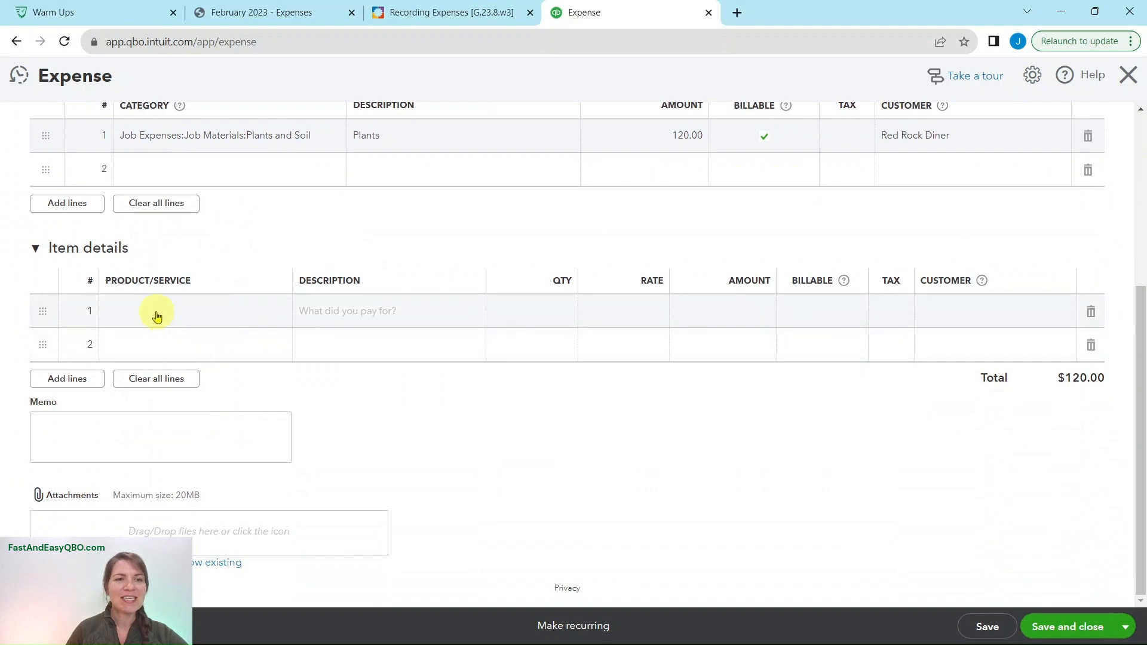
- Set the product/service of the first item line to Salvia
{"action": "left_click", "coordinate": [157, 315]}
{"action": "left_click", "coordinate": [156, 313]}
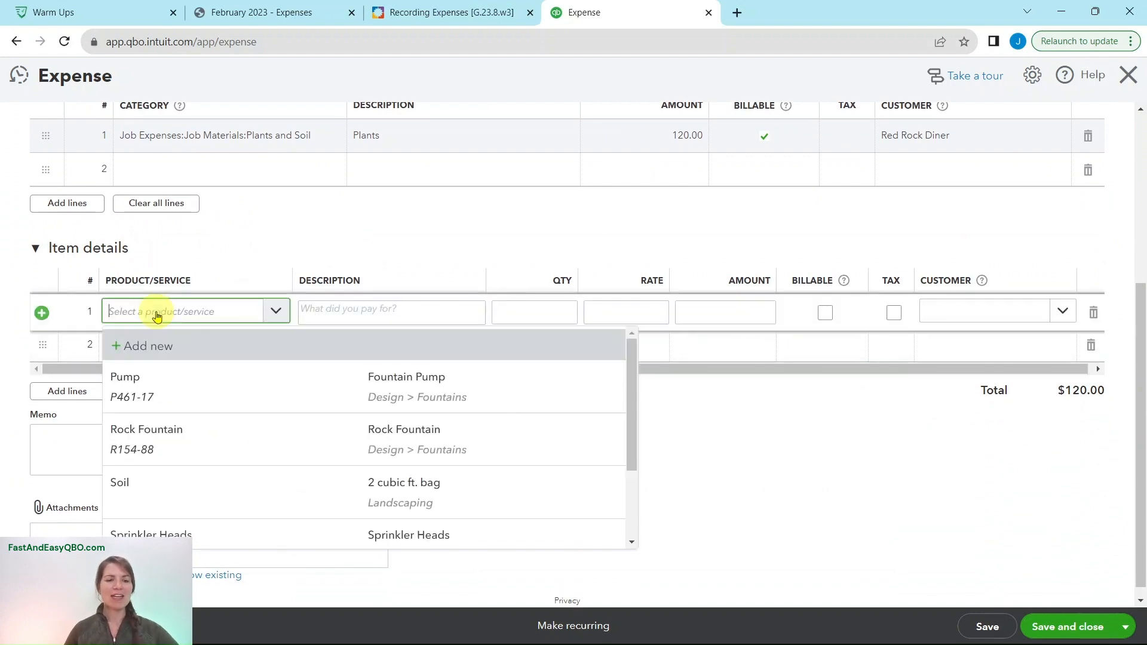
{"action": "type", "text": "salvia"}
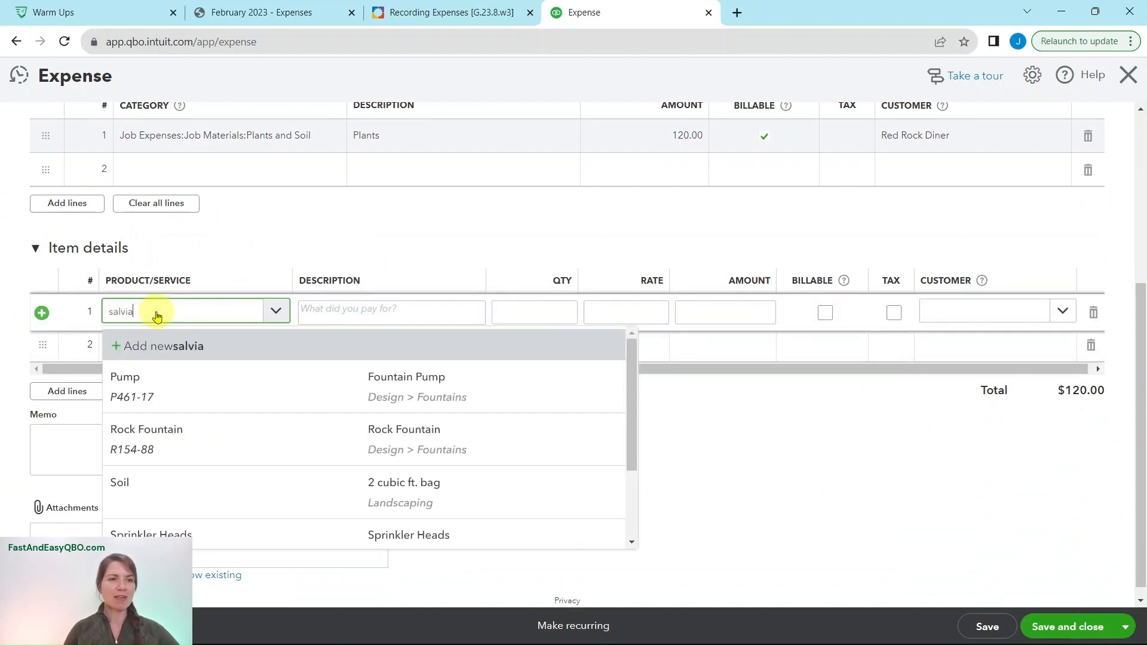
{"action": "left_click", "coordinate": [147, 378]}
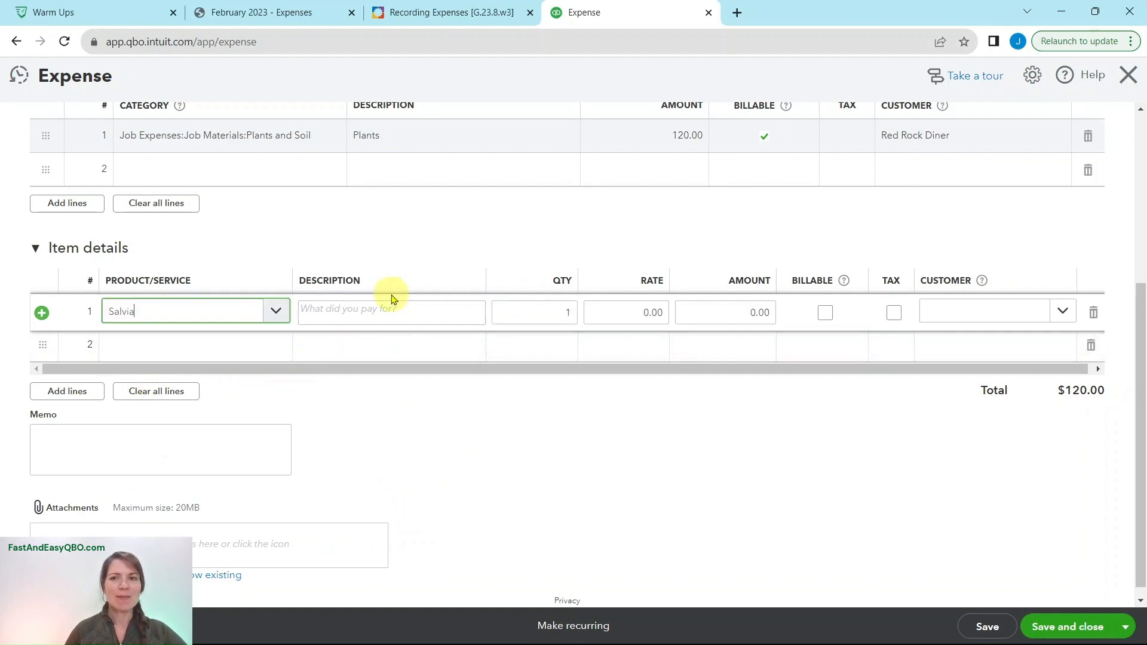
- Check Step 6 and the receipt's salvia entry, and set the Salvia line to quantity 6 at rate 10 in QuickBooks
{"action": "left_click", "coordinate": [417, 18]}
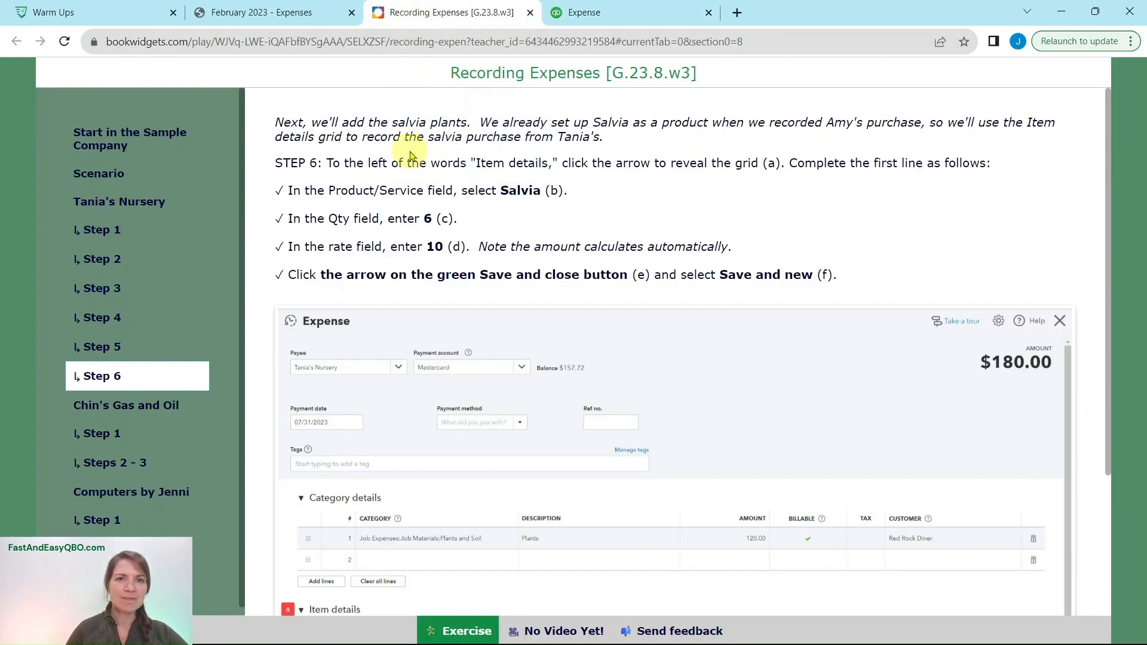
{"action": "left_click", "coordinate": [277, 16]}
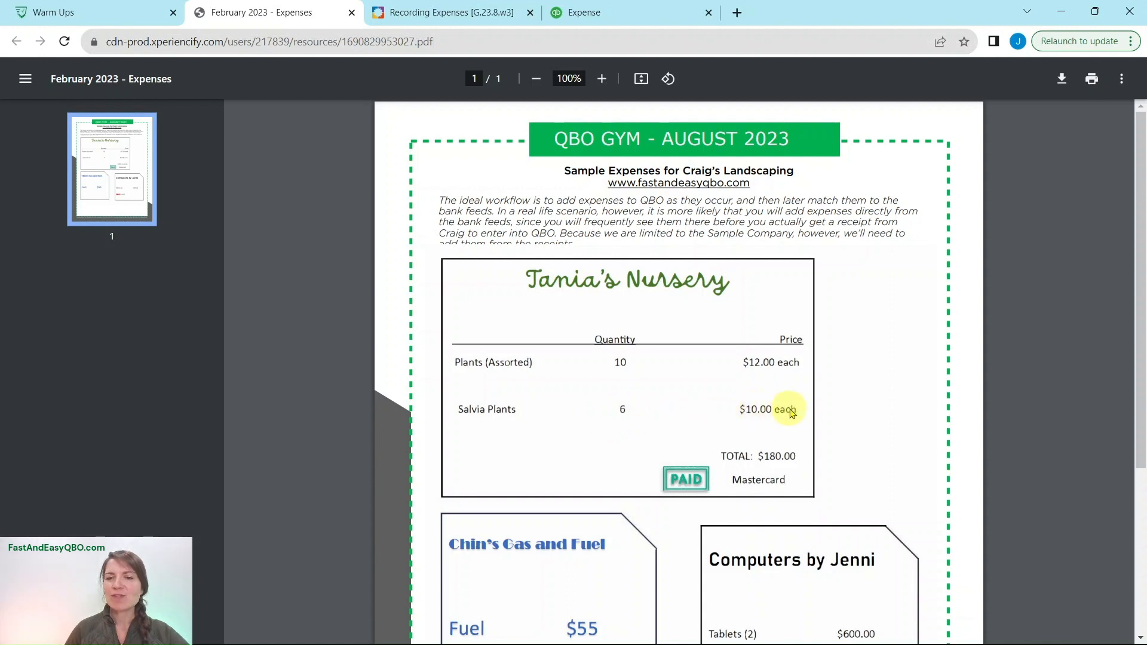
{"action": "left_click", "coordinate": [596, 14]}
{"action": "left_click", "coordinate": [568, 312]}
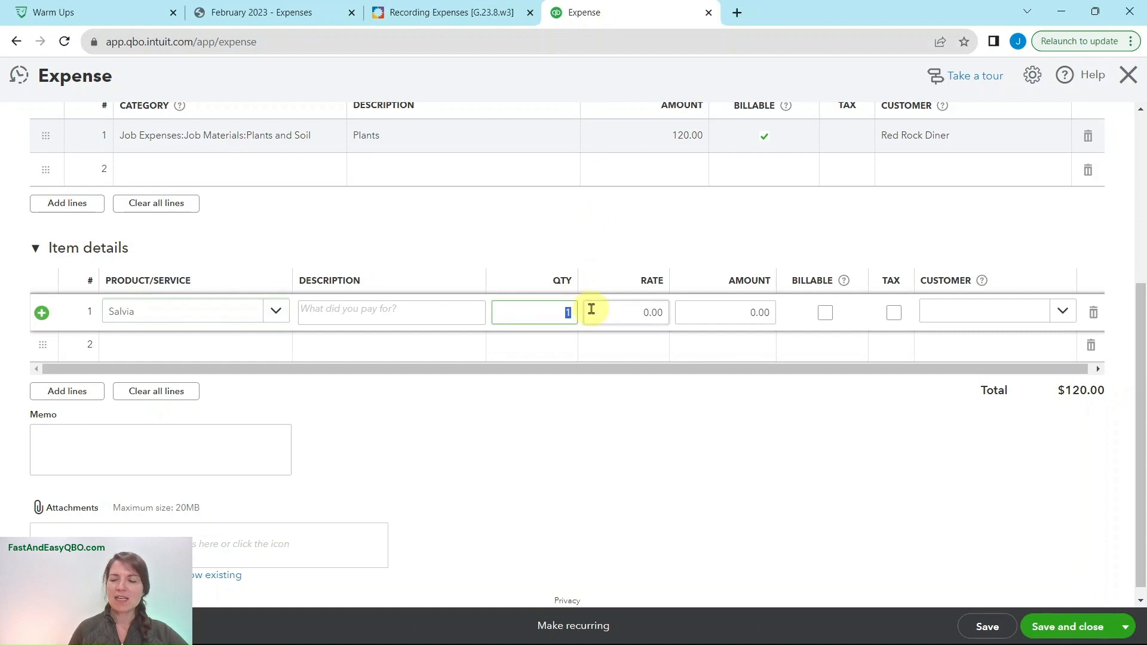
{"action": "left_click", "coordinate": [591, 308]}
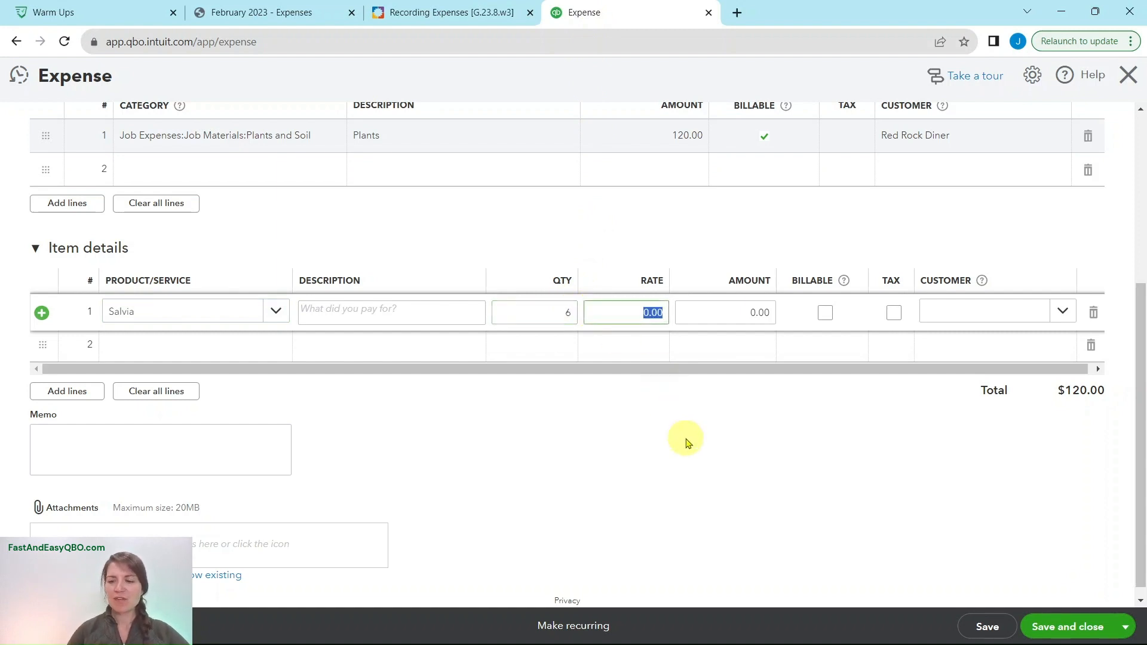
{"action": "type", "text": "10"}
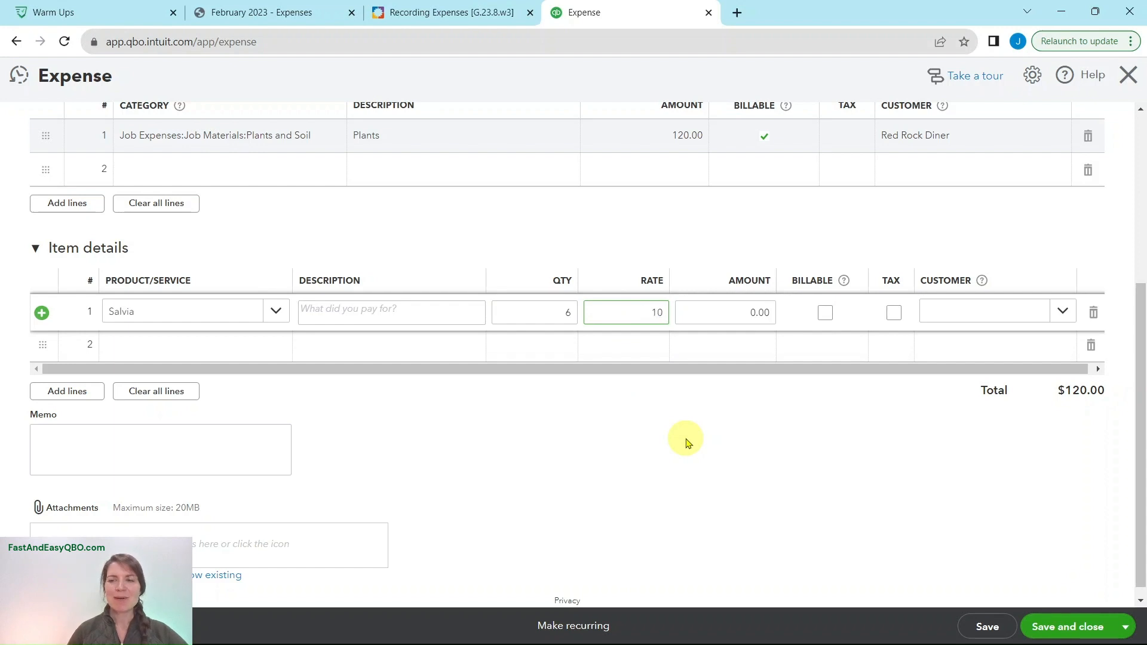
{"action": "key", "text": "Tab"}
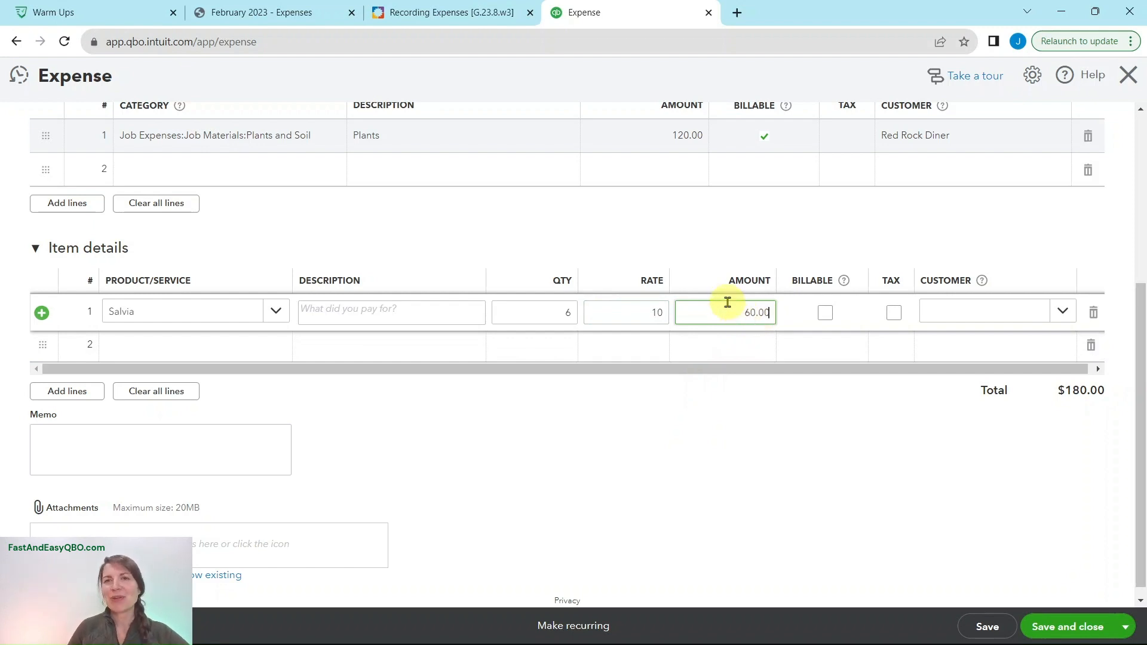
- Check the last instruction of Step 6 in the exercise, and save the Tania's Nursery expense in QuickBooks with Save and new
{"action": "left_click", "coordinate": [439, 14]}
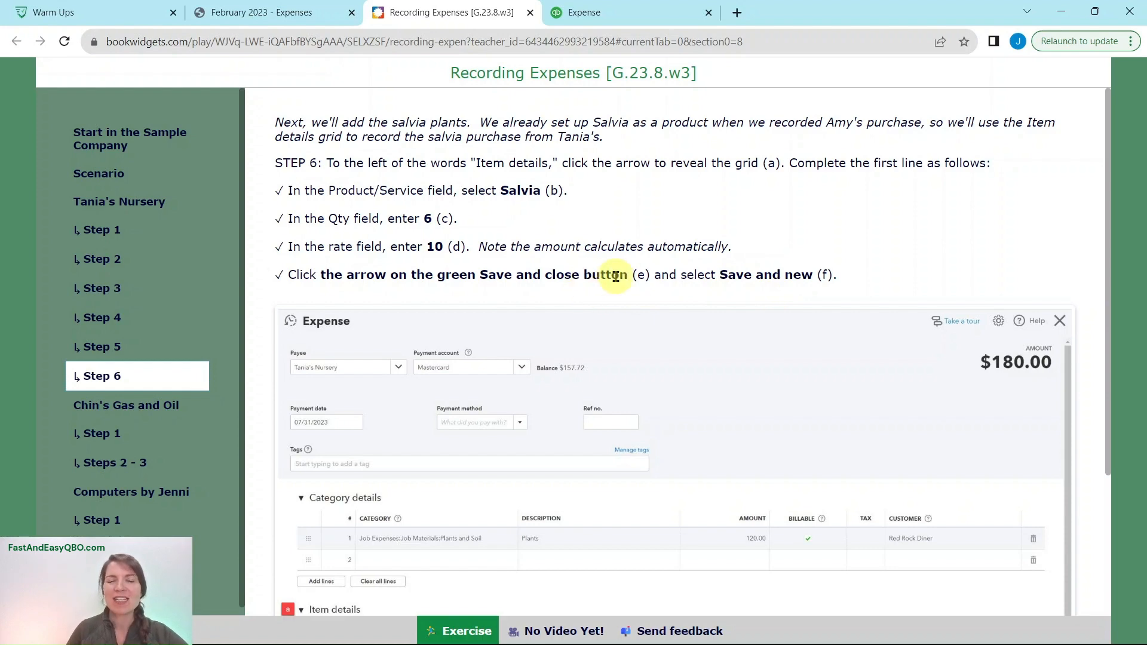
{"action": "left_click", "coordinate": [612, 18]}
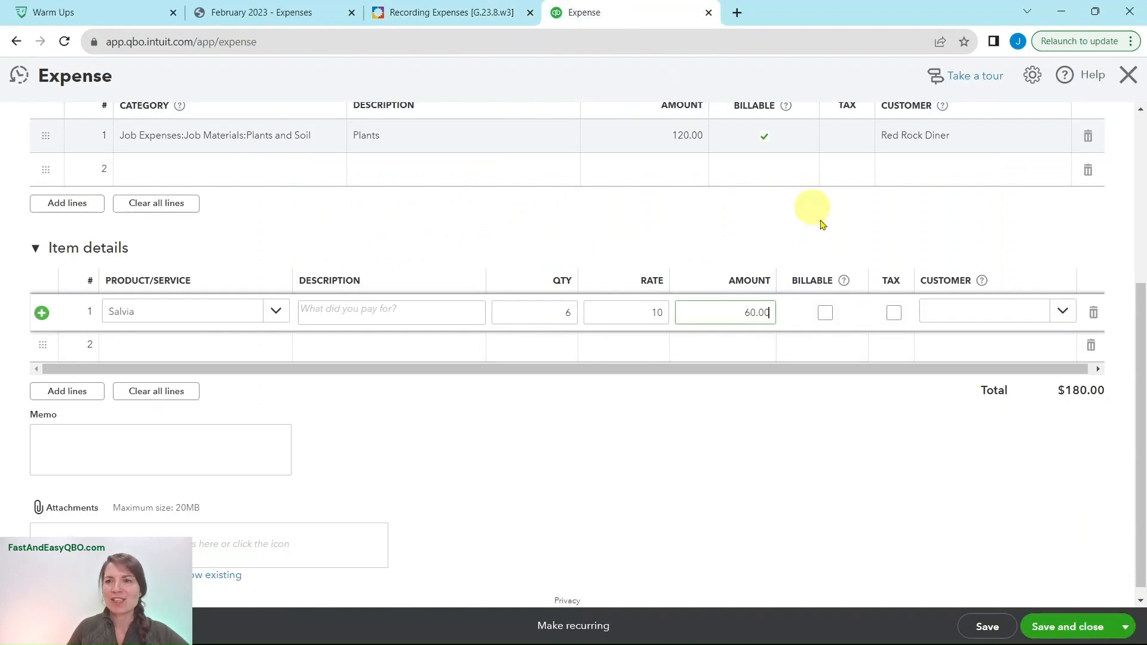
{"action": "left_click", "coordinate": [1126, 625]}
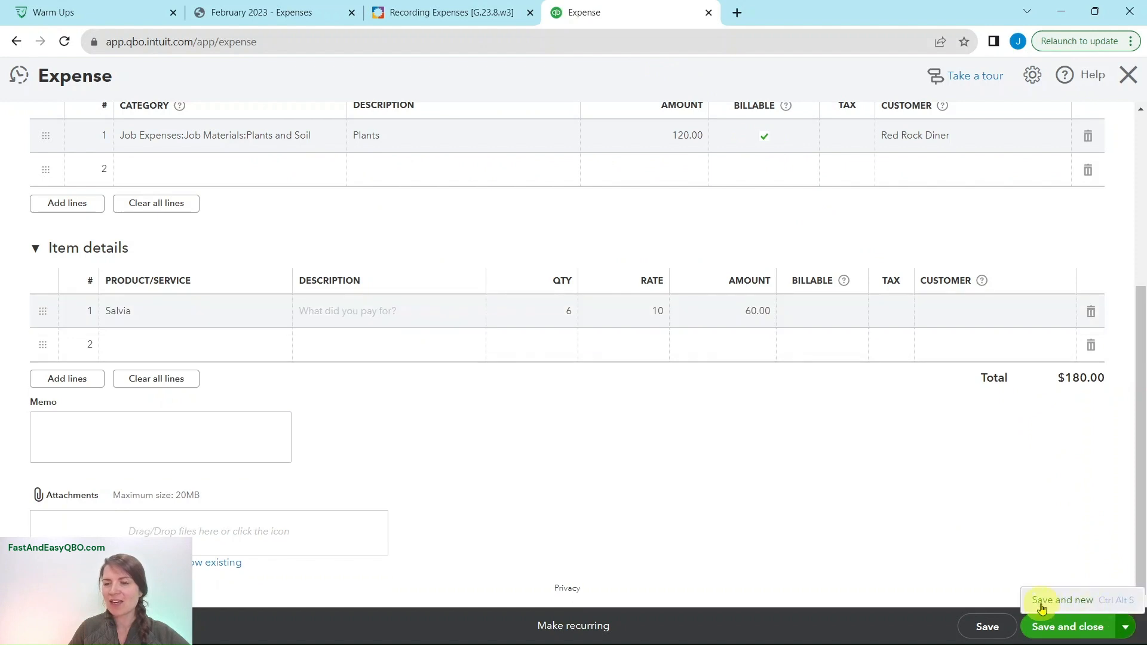
{"action": "left_click", "coordinate": [1049, 602]}
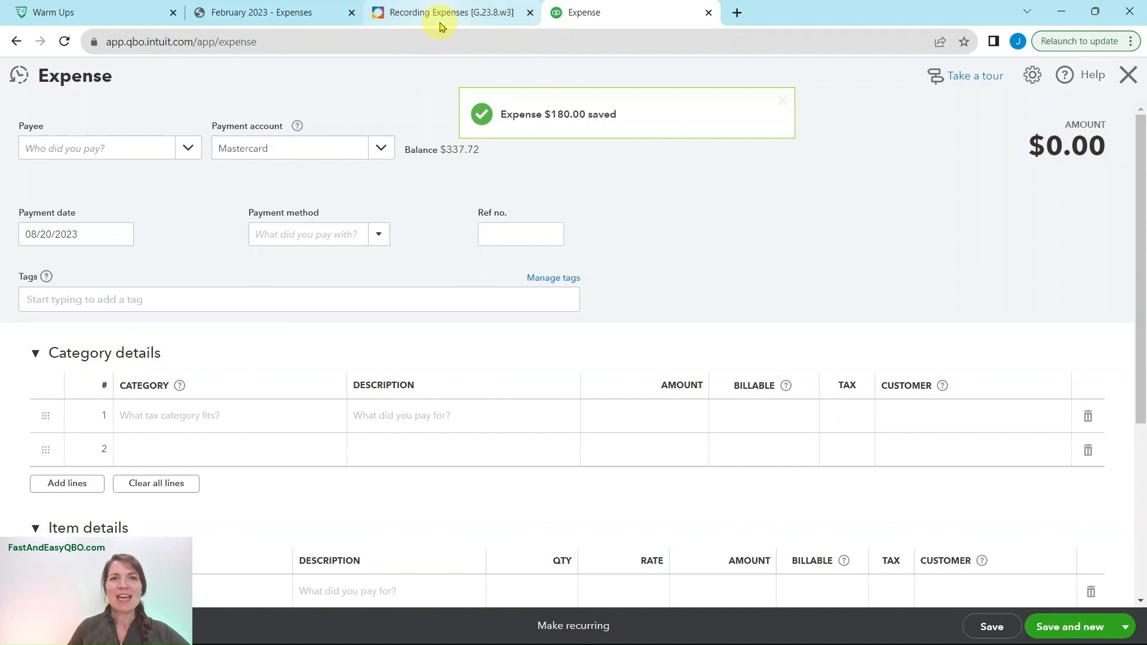
- Review the receipts and Step 1 for Chin's Gas and Oil, and set the new QuickBooks expense's payee to Chin's Gas and Oil
{"action": "left_click", "coordinate": [278, 12]}
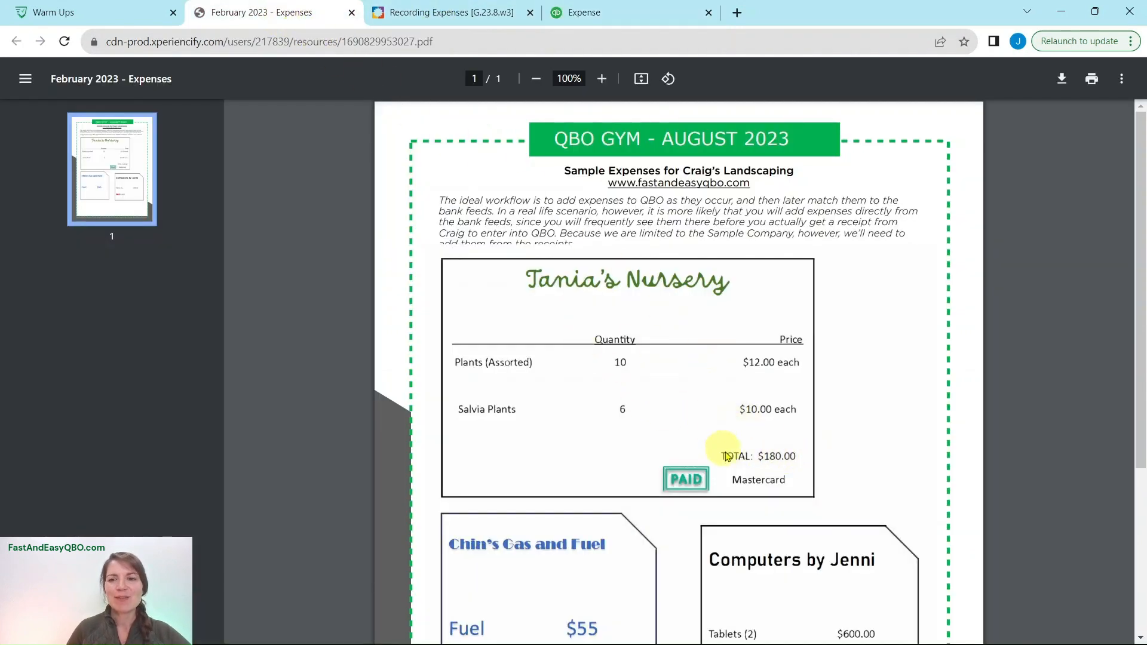
{"action": "left_click", "coordinate": [478, 13]}
{"action": "left_click", "coordinate": [96, 406]}
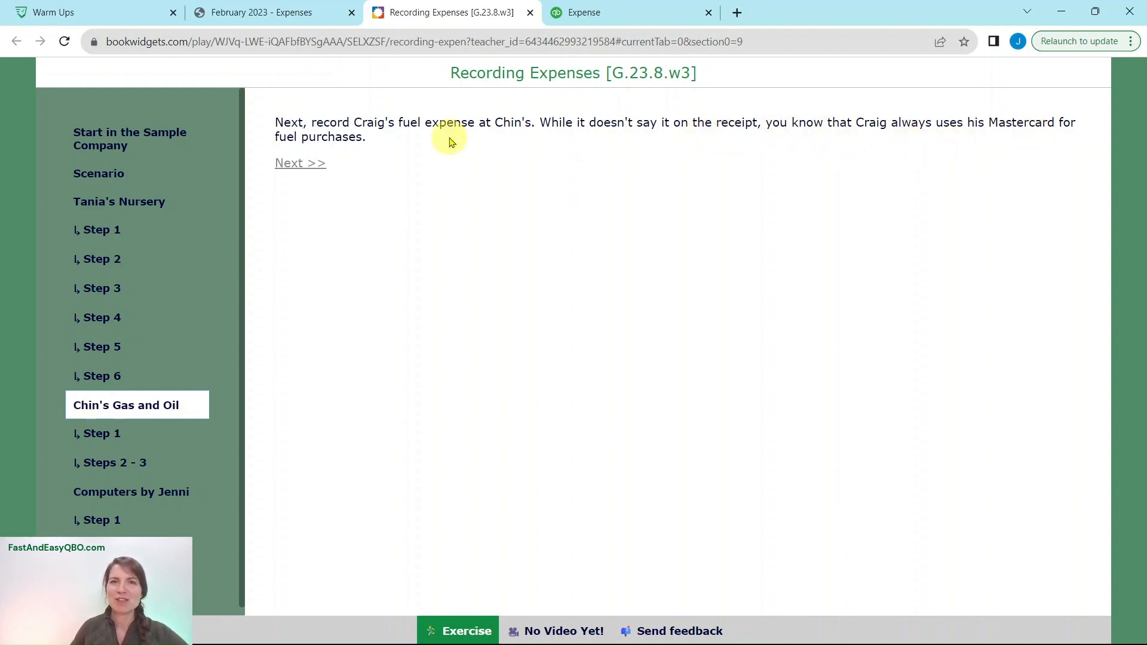
{"action": "left_click", "coordinate": [99, 438]}
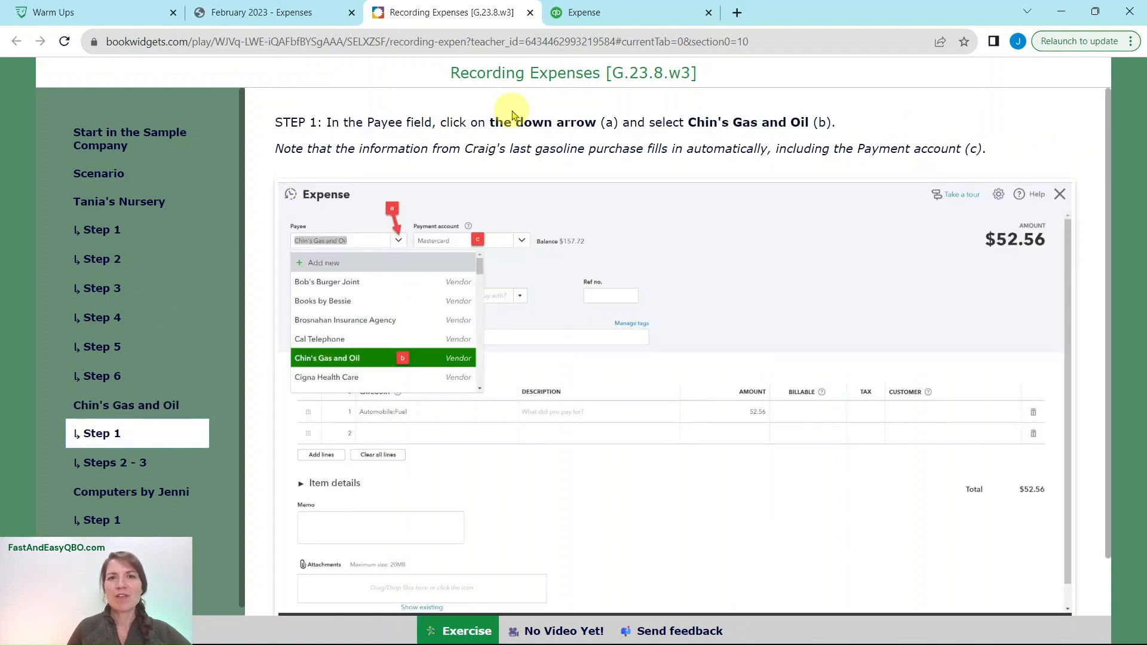
{"action": "left_click", "coordinate": [617, 18]}
{"action": "left_click", "coordinate": [72, 149]}
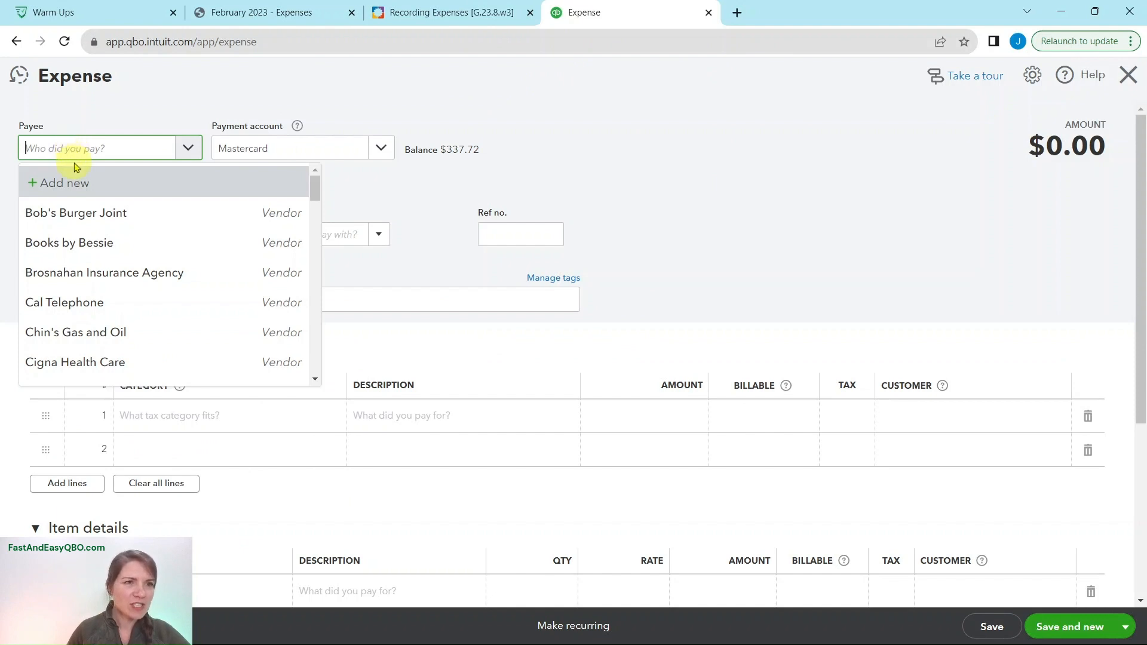
{"action": "left_click", "coordinate": [119, 332]}
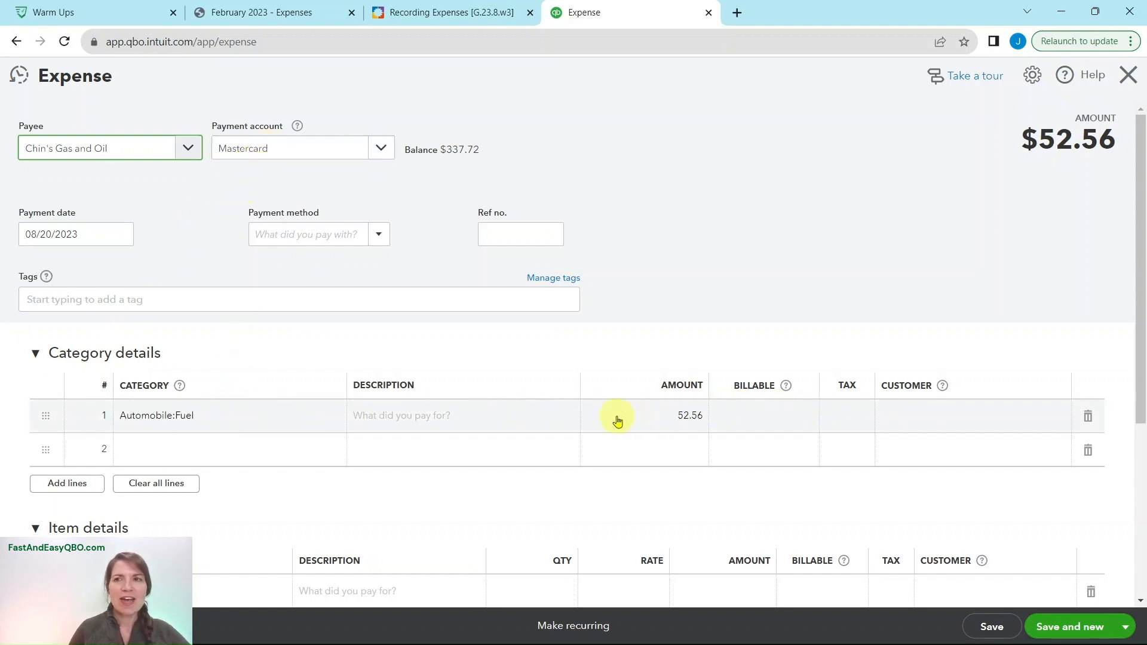
- Check Steps 2 - 3 and the fuel receipt, and set the Automobile:Fuel line's amount to 55 in QuickBooks
{"action": "left_click", "coordinate": [408, 12]}
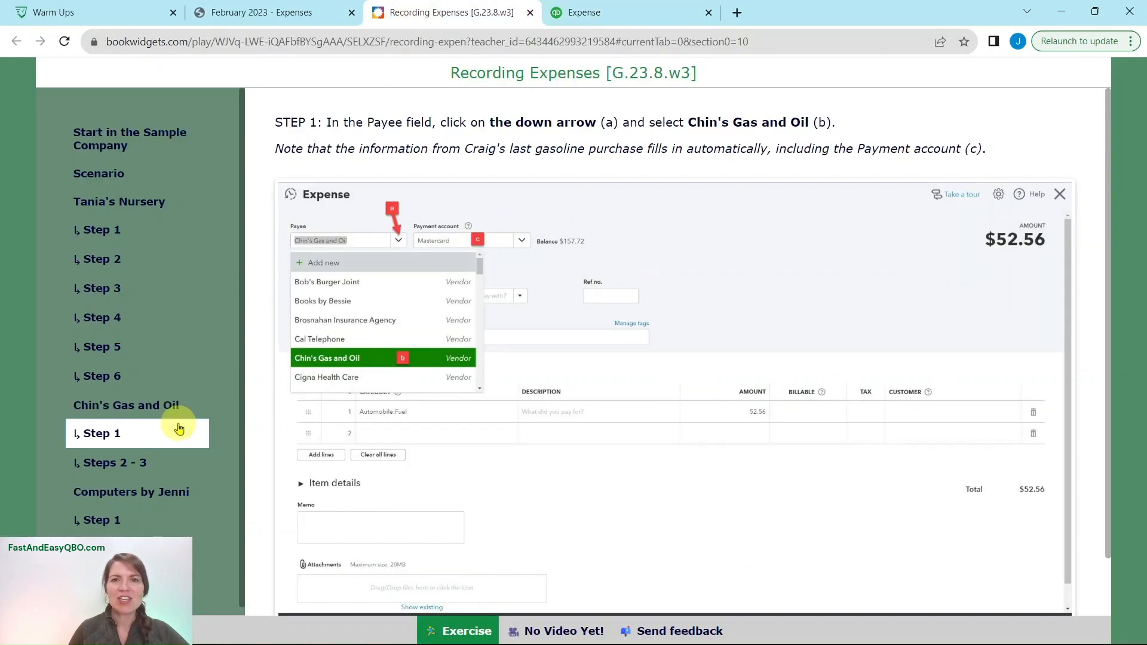
{"action": "left_click", "coordinate": [108, 471]}
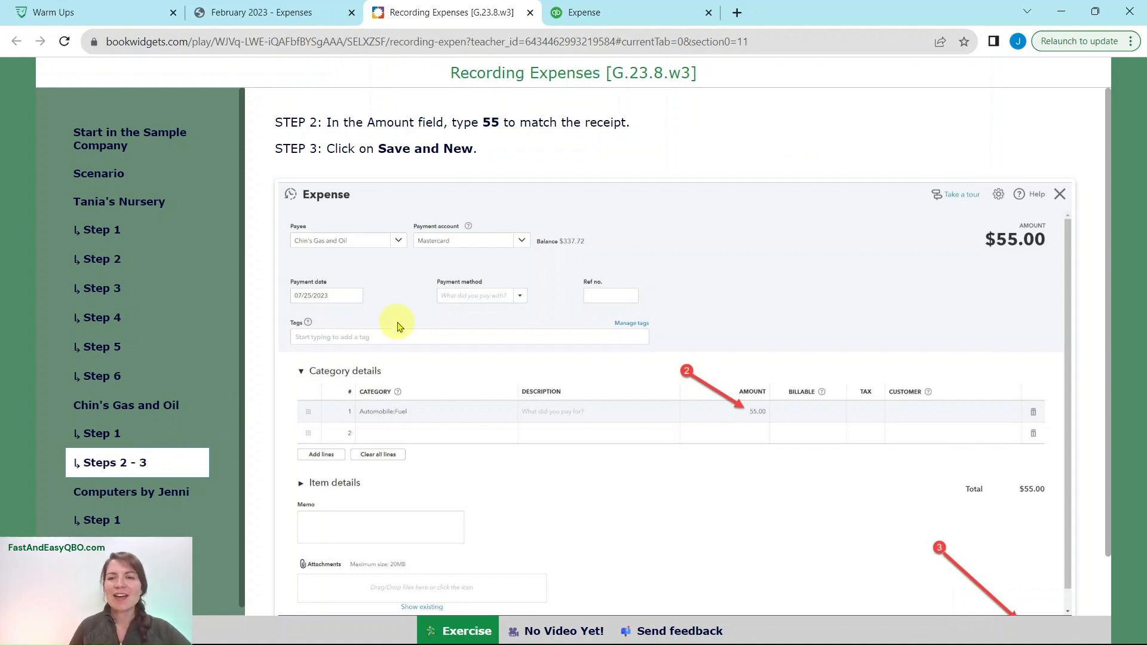
{"action": "key", "text": "ctrl+shift+Tab"}
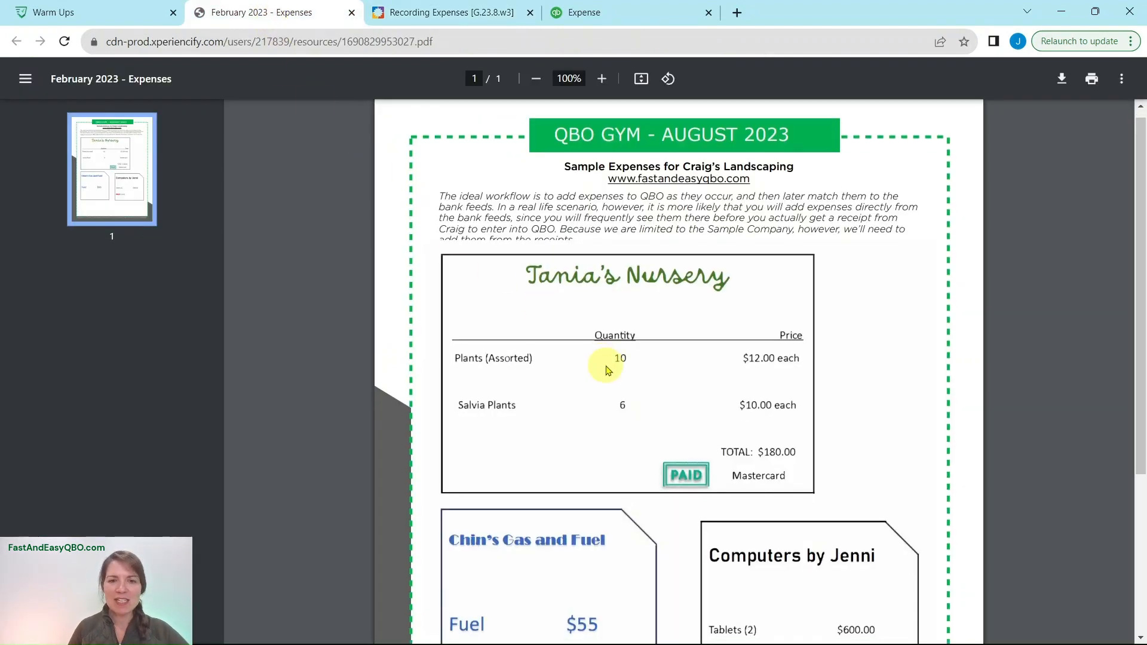
{"action": "scroll", "coordinate": [610, 363], "scroll_direction": "down", "scroll_amount": 4}
{"action": "left_click", "coordinate": [608, 12]}
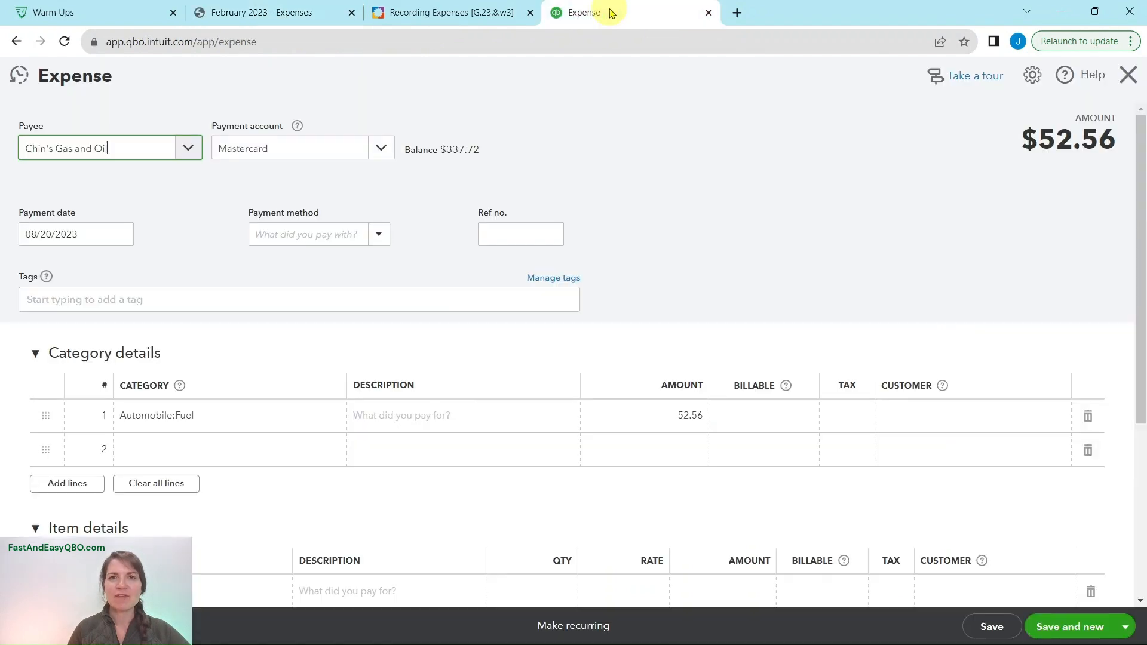
{"action": "left_click", "coordinate": [687, 415]}
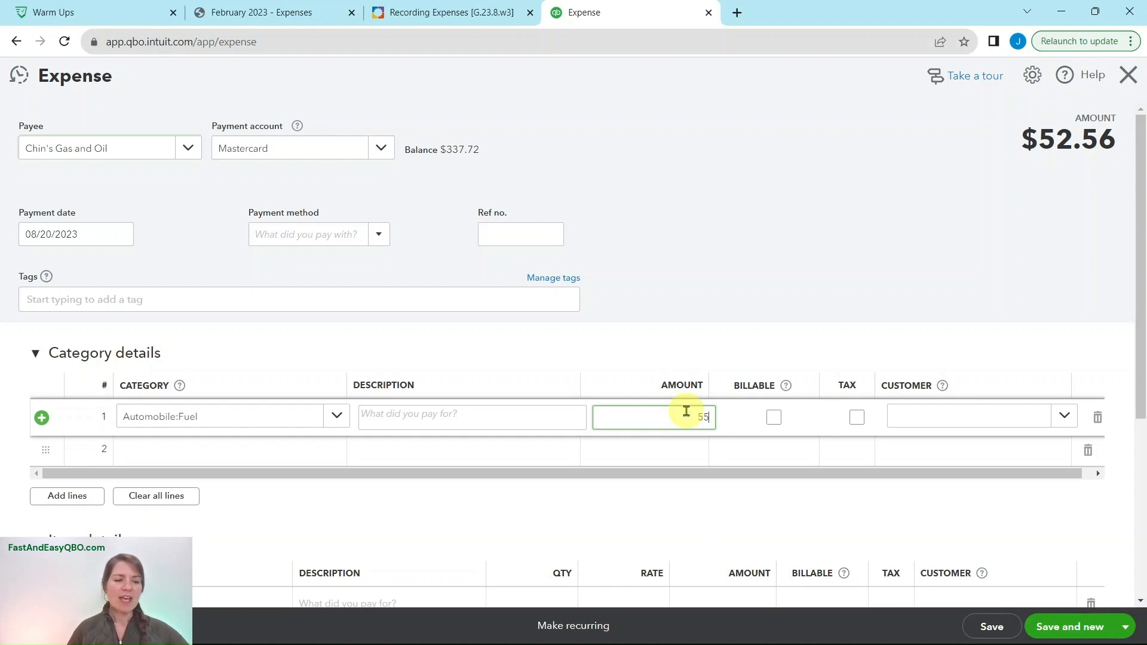
{"action": "left_click", "coordinate": [878, 354]}
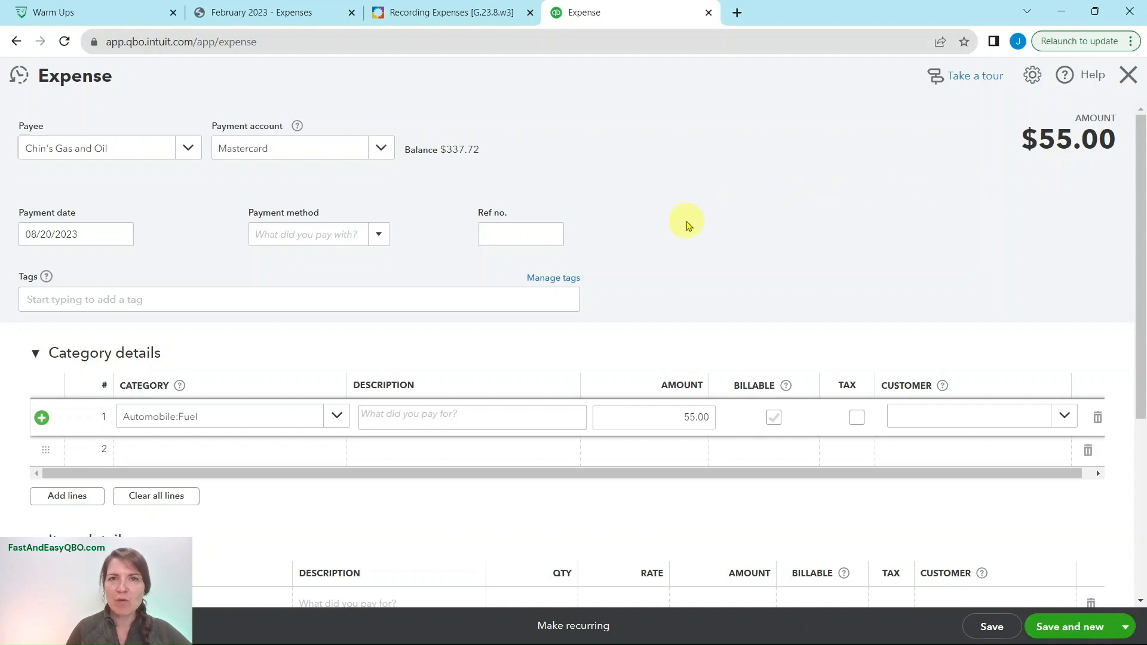
- Check Step 3 of the exercise and save the Chin's Gas and Oil expense in QuickBooks with Save and new
{"action": "left_click", "coordinate": [448, 13]}
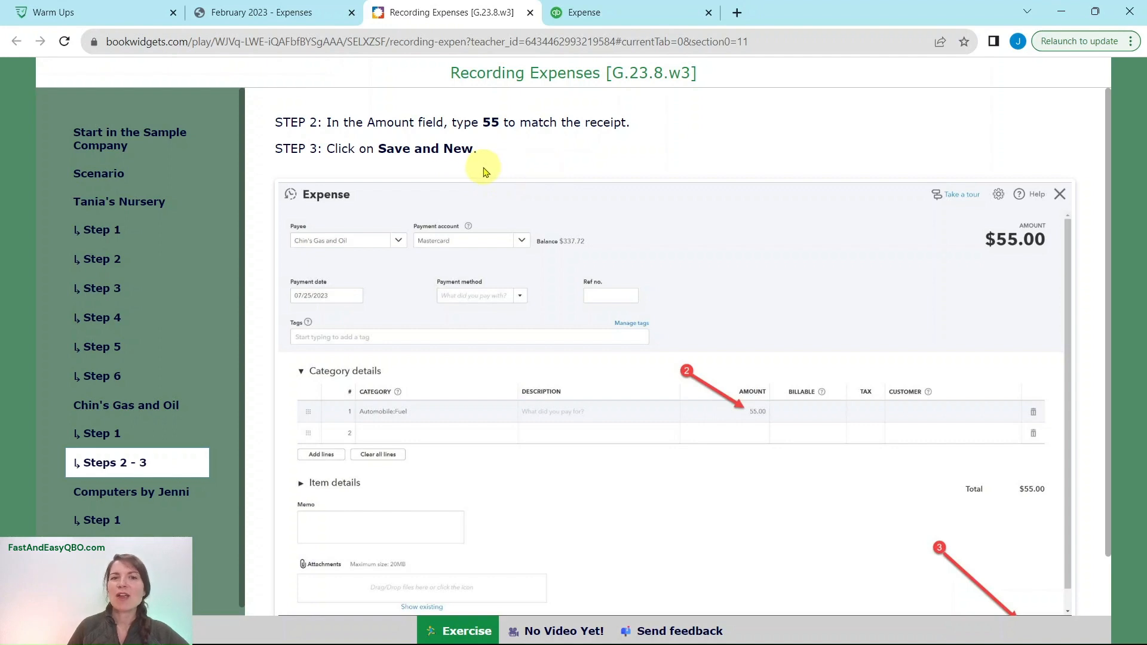
{"action": "left_click", "coordinate": [628, 22]}
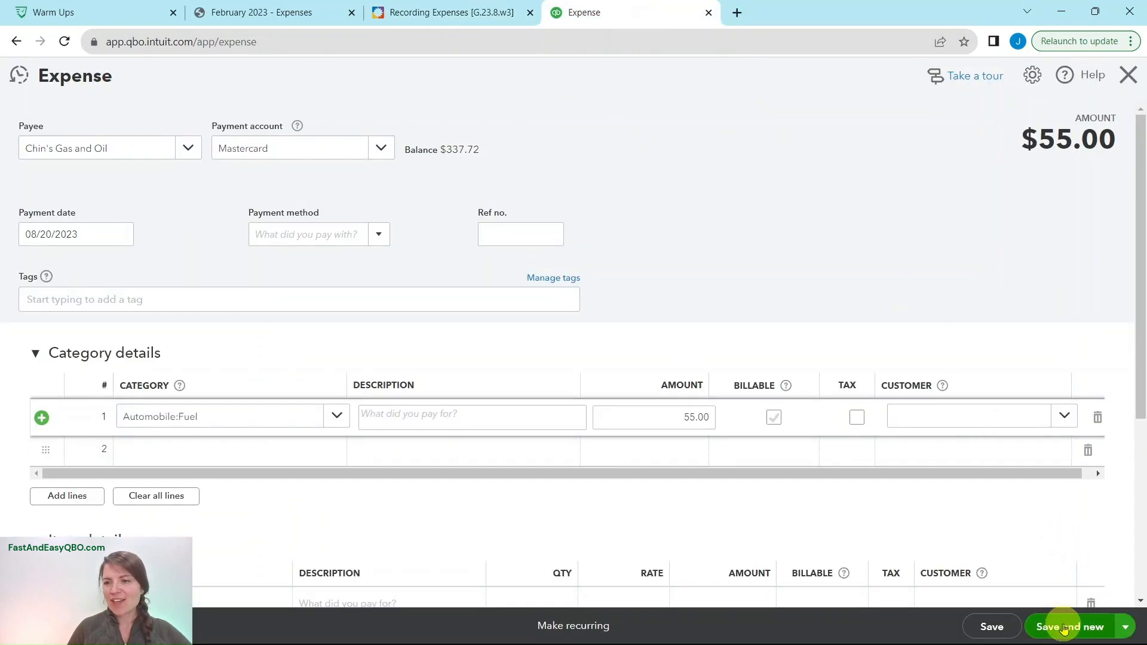
{"action": "left_click", "coordinate": [1063, 628]}
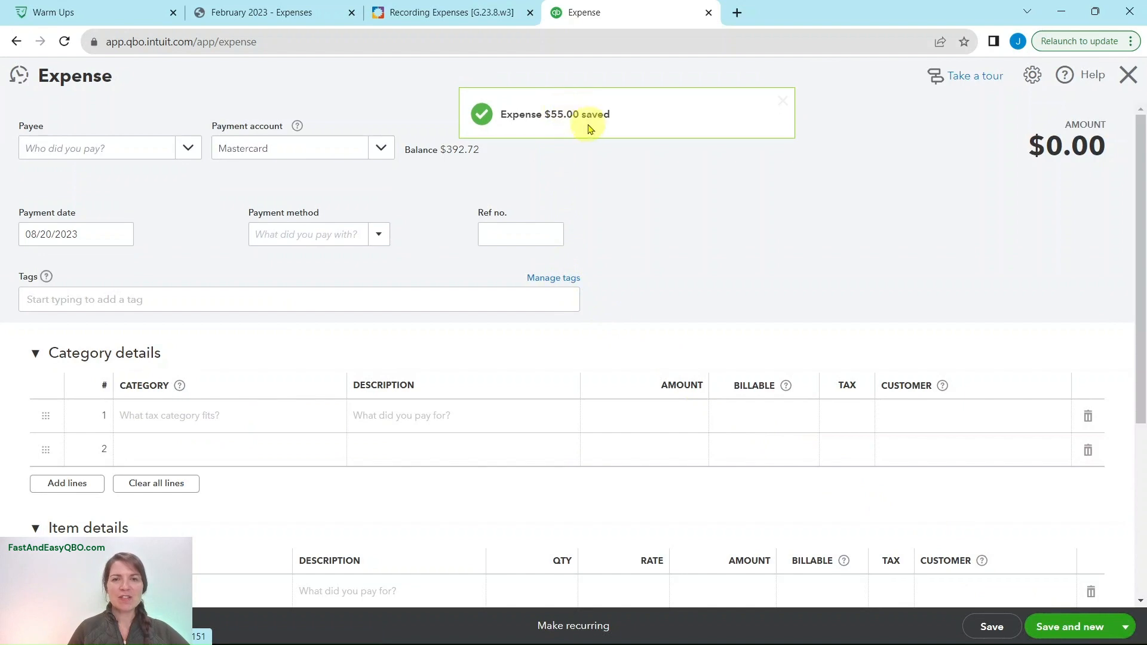
- Review the Computers by Jenni section, its receipt and Step 1, and set the new QuickBooks expense's payee to Computers by Jenni
{"action": "left_click", "coordinate": [433, 13]}
{"action": "left_click", "coordinate": [105, 491]}
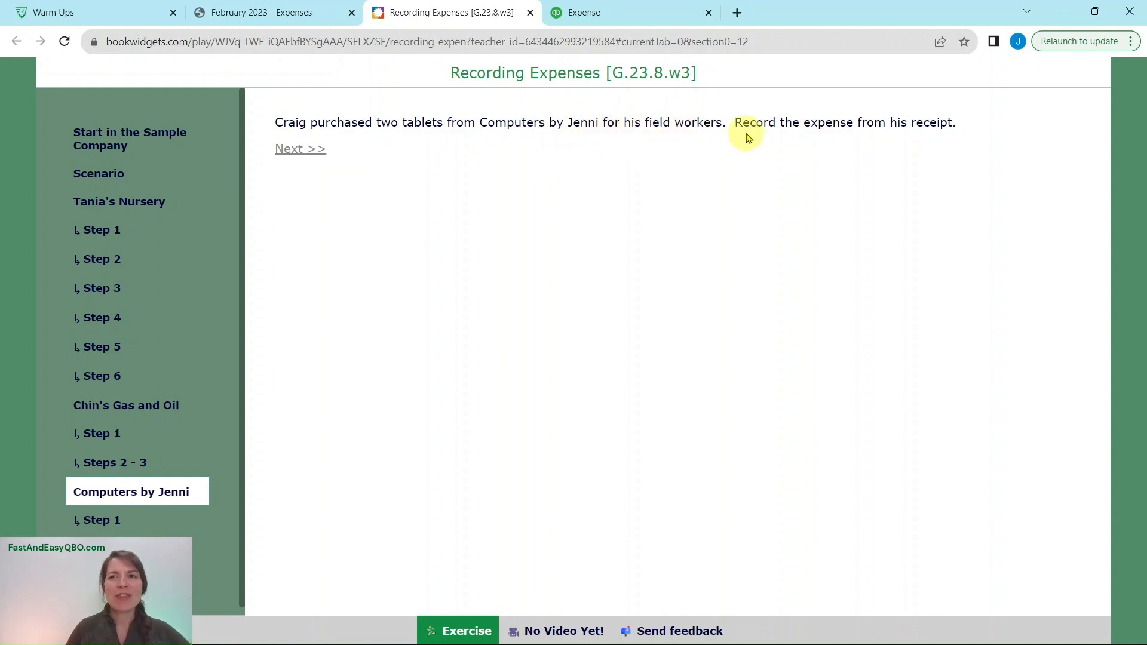
{"action": "left_click", "coordinate": [272, 13]}
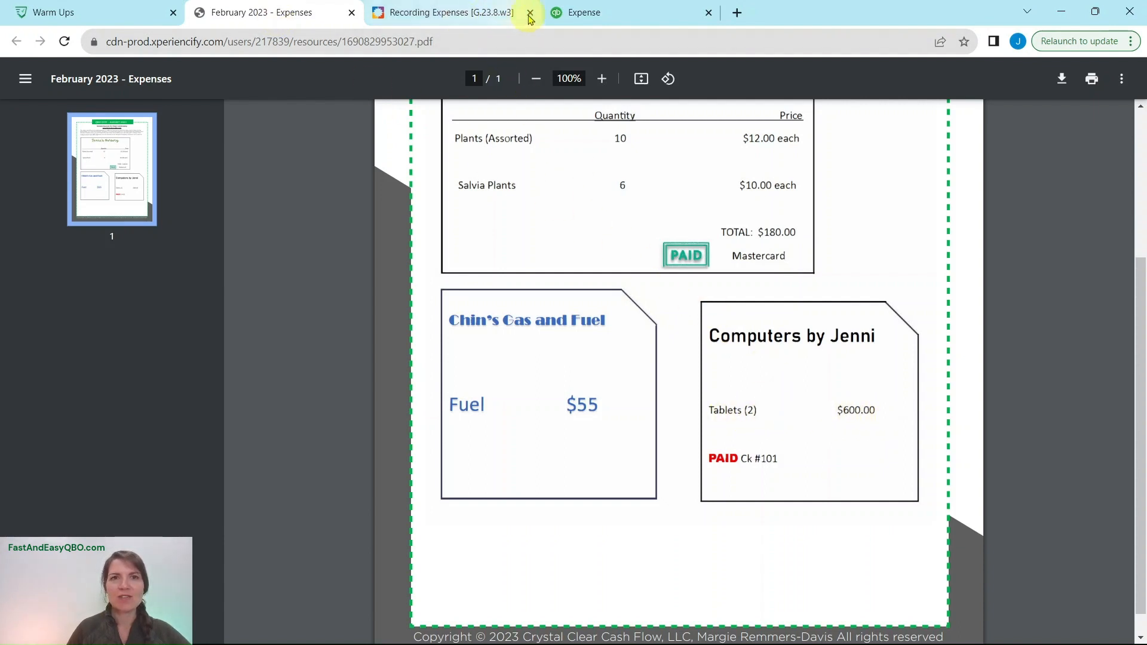
{"action": "left_click", "coordinate": [481, 13]}
{"action": "left_click", "coordinate": [99, 519]}
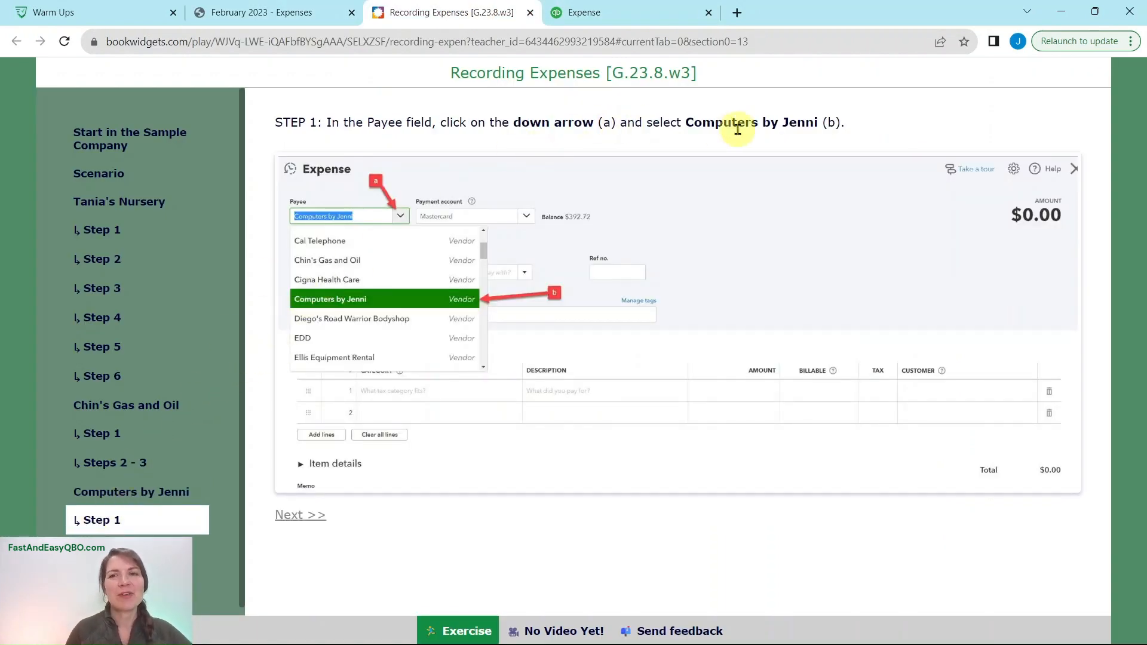
{"action": "left_click", "coordinate": [617, 13]}
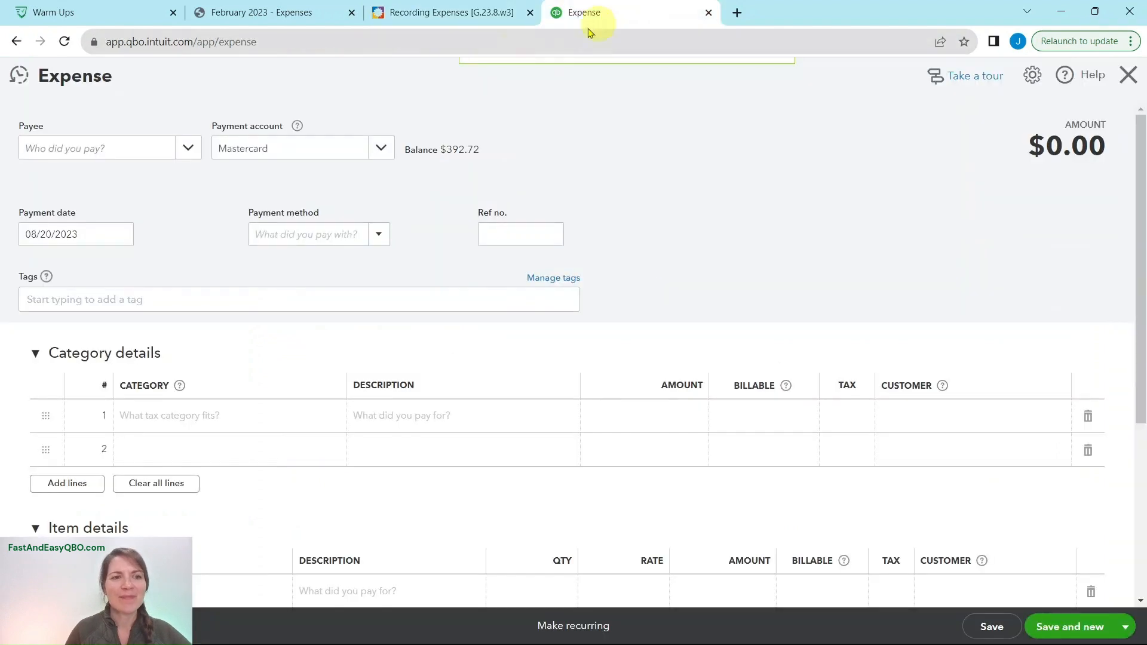
{"action": "left_click", "coordinate": [188, 150]}
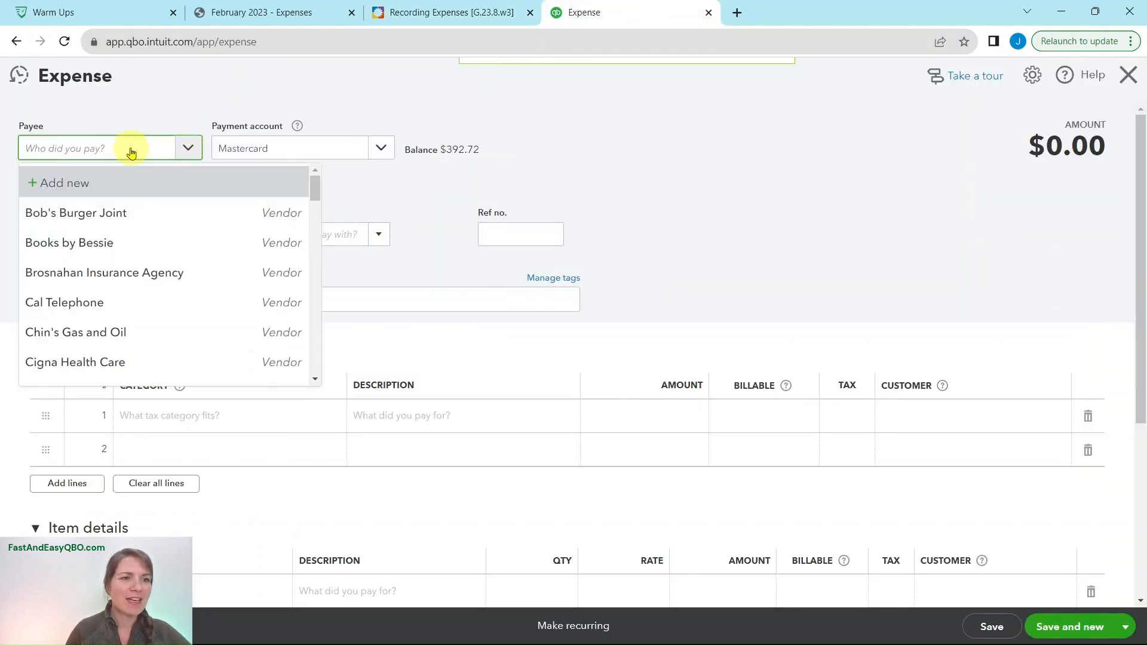
{"action": "scroll", "coordinate": [191, 245], "scroll_direction": "down", "scroll_amount": 1}
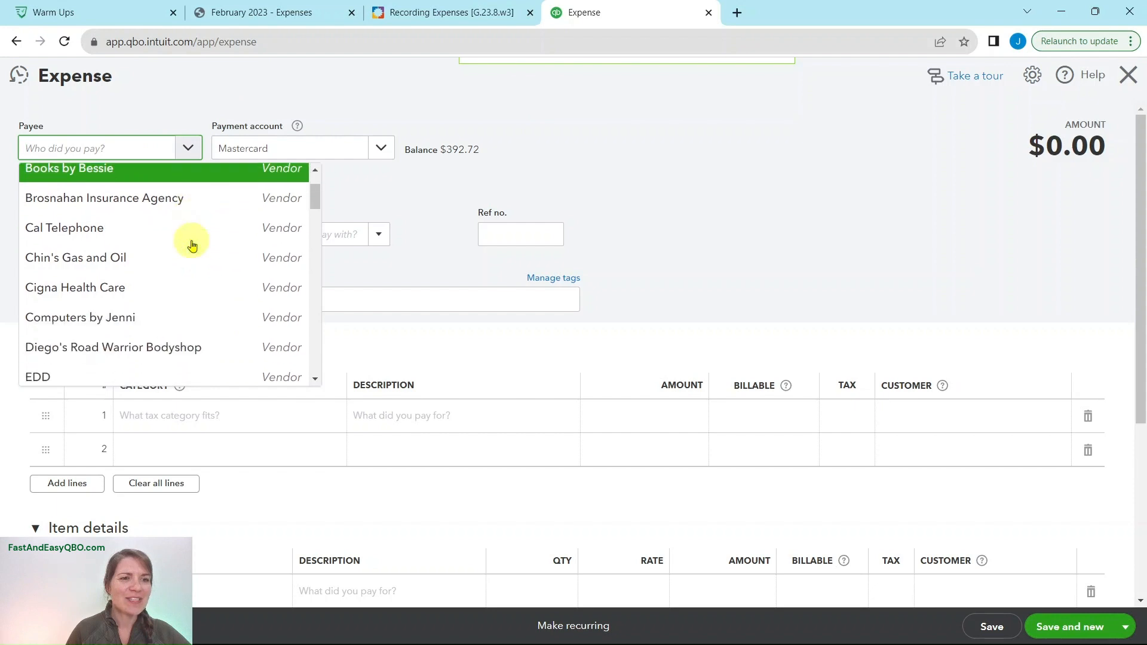
{"action": "left_click", "coordinate": [68, 324]}
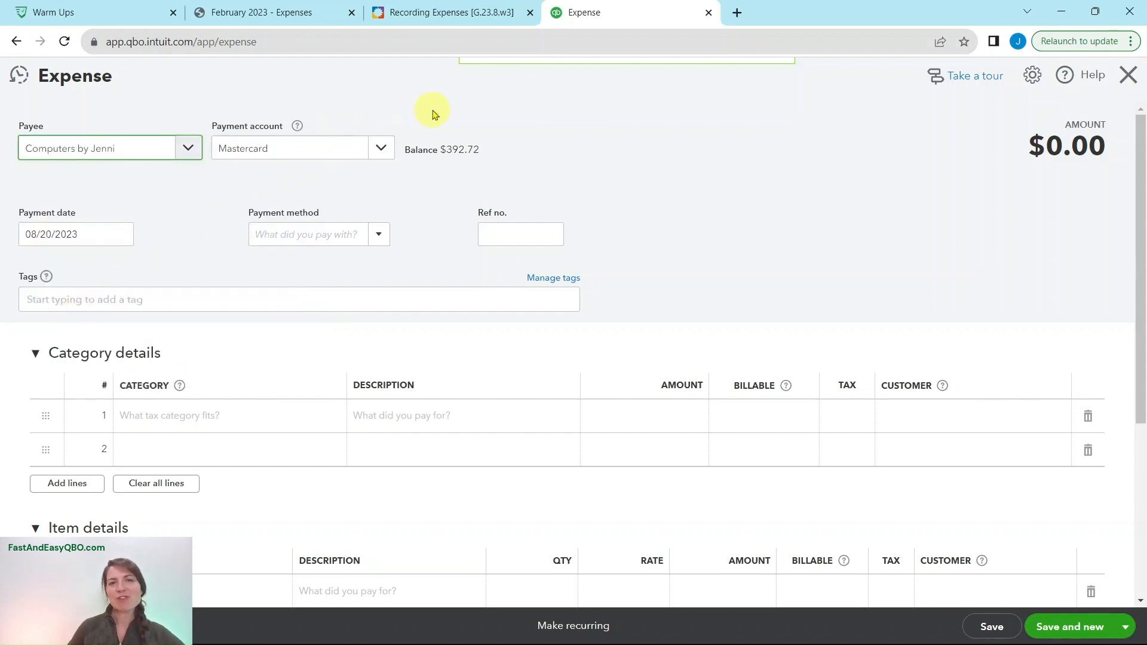
- Check Steps 2 to 4 and the Computers by Jenni receipt, and set the expense's payment account to Checking in QuickBooks
{"action": "left_click", "coordinate": [442, 12]}
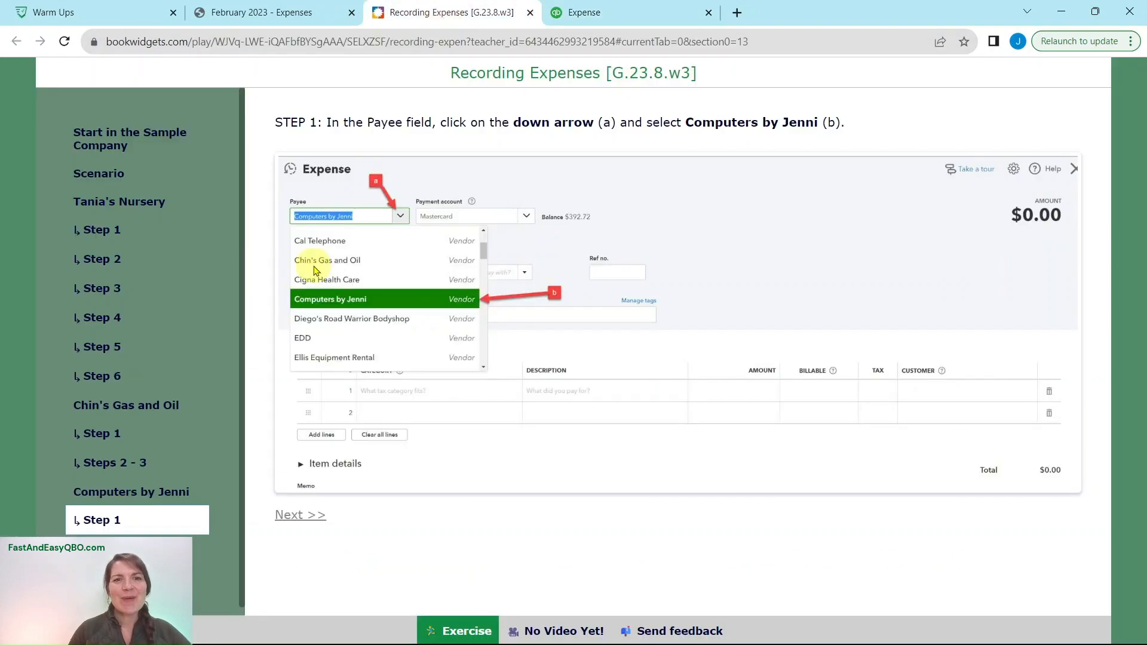
{"action": "left_click", "coordinate": [116, 541]}
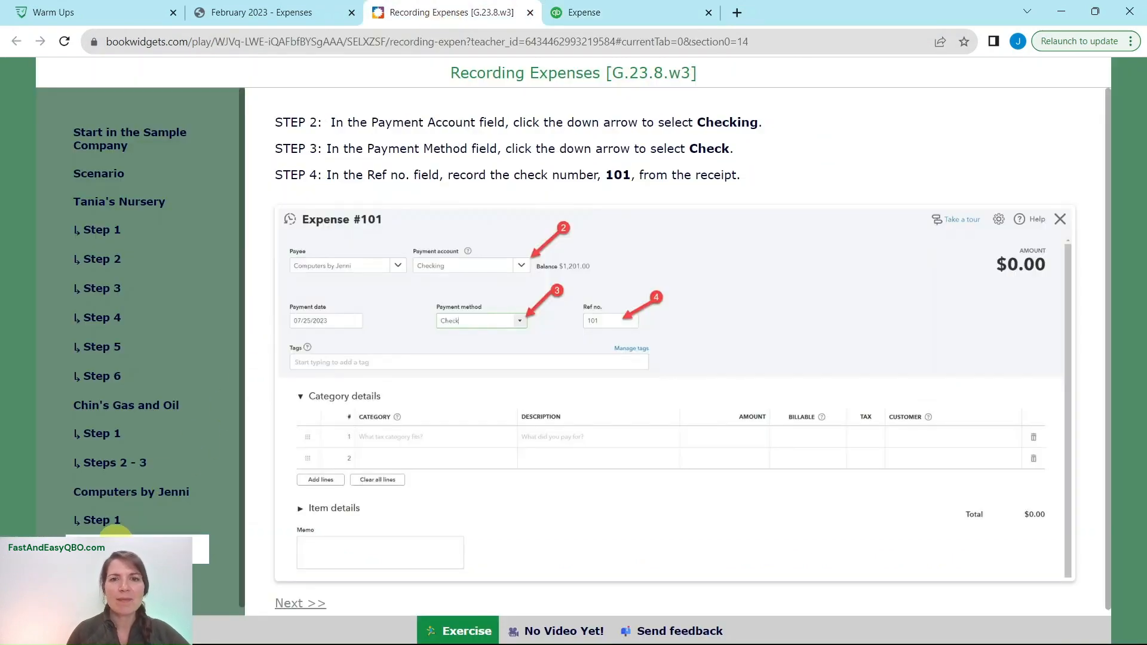
{"action": "left_click", "coordinate": [233, 12]}
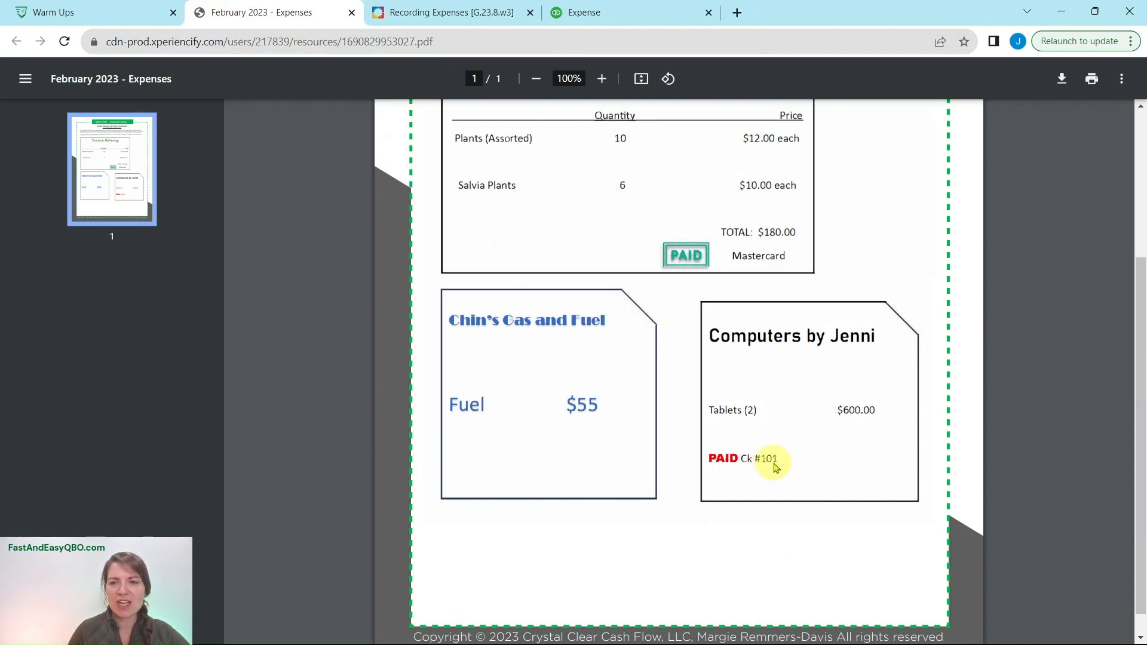
{"action": "left_click", "coordinate": [475, 15]}
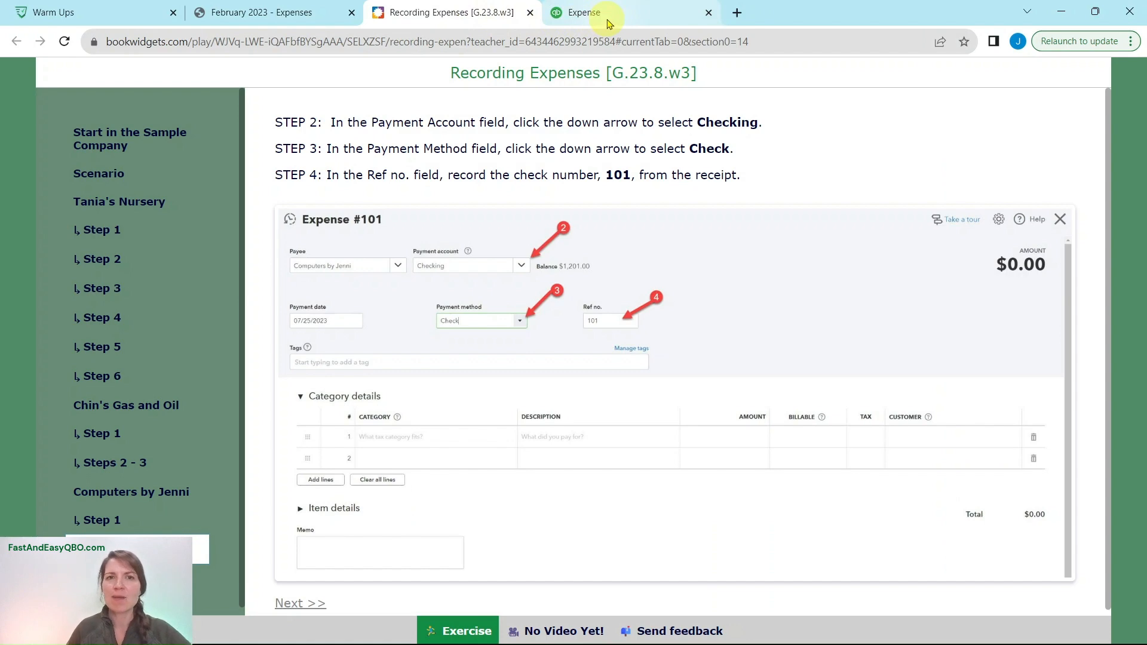
{"action": "left_click", "coordinate": [600, 17]}
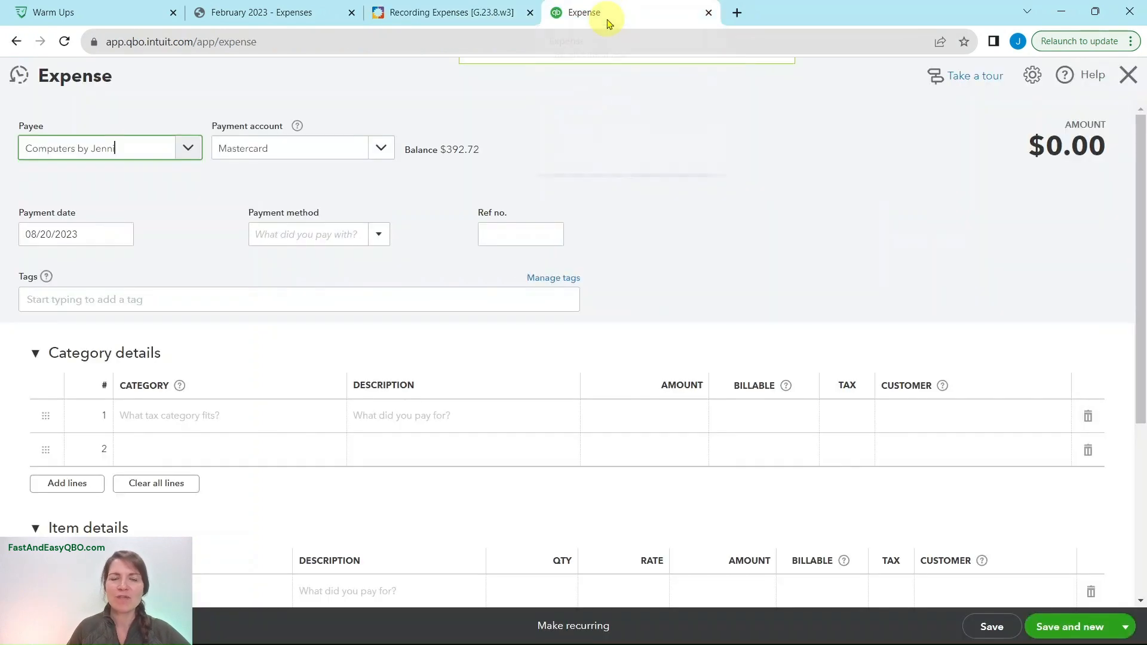
{"action": "left_click", "coordinate": [266, 151]}
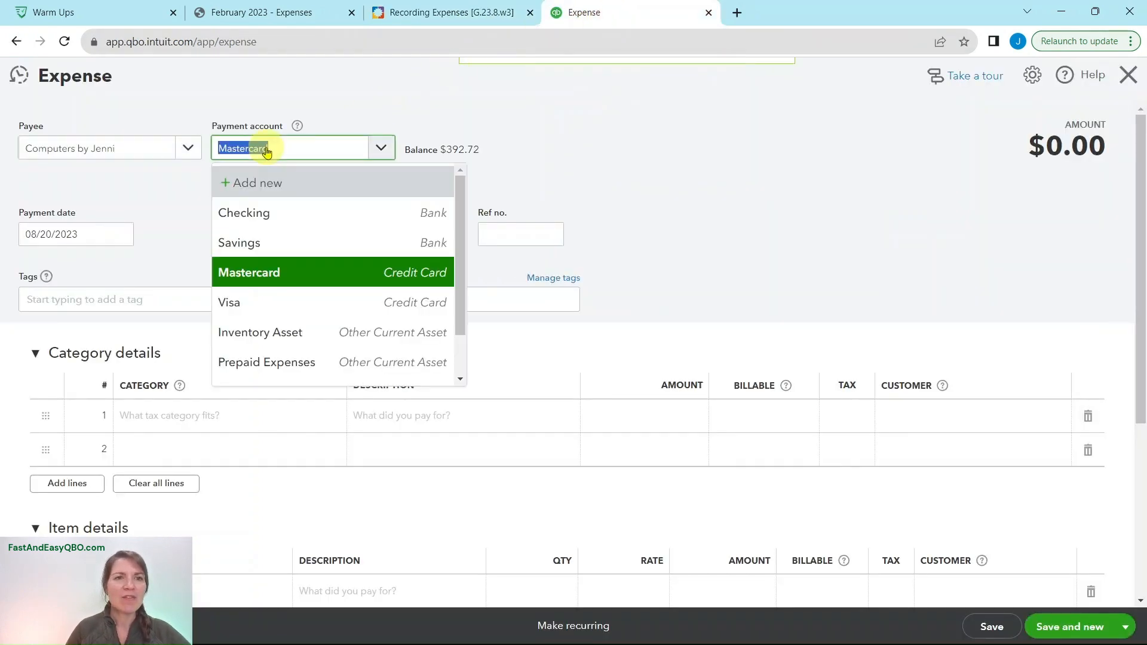
{"action": "left_click", "coordinate": [256, 216]}
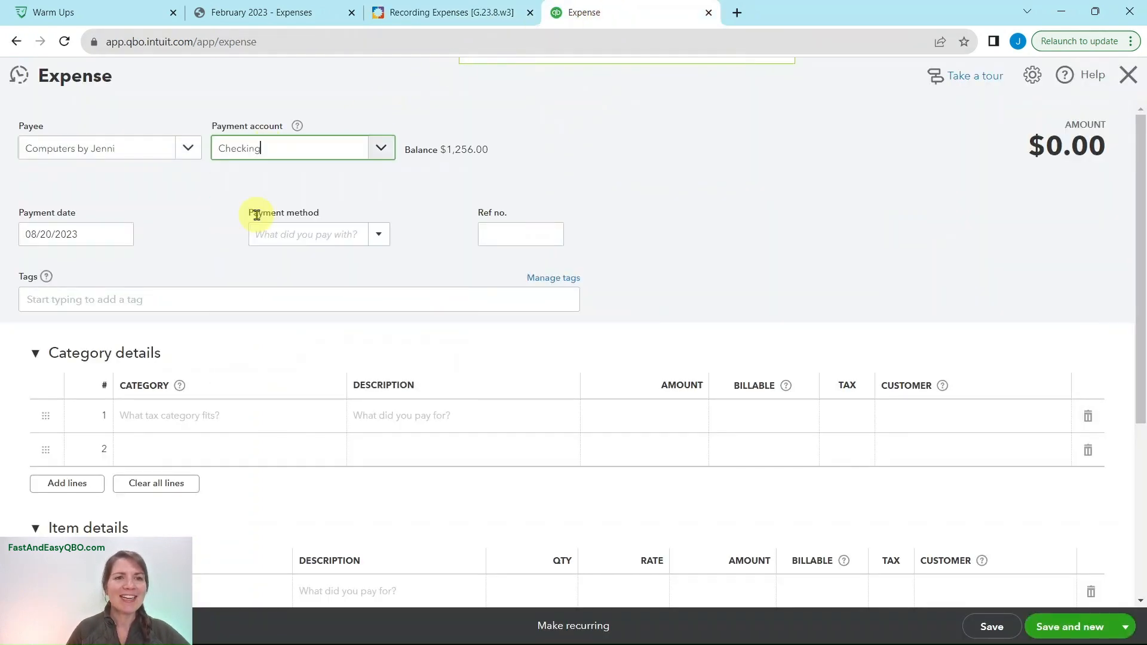
- Check Steps 3 and 4 of the exercise and set the QuickBooks expense's payment method to Check and its Ref no. to 101
{"action": "left_click", "coordinate": [418, 12]}
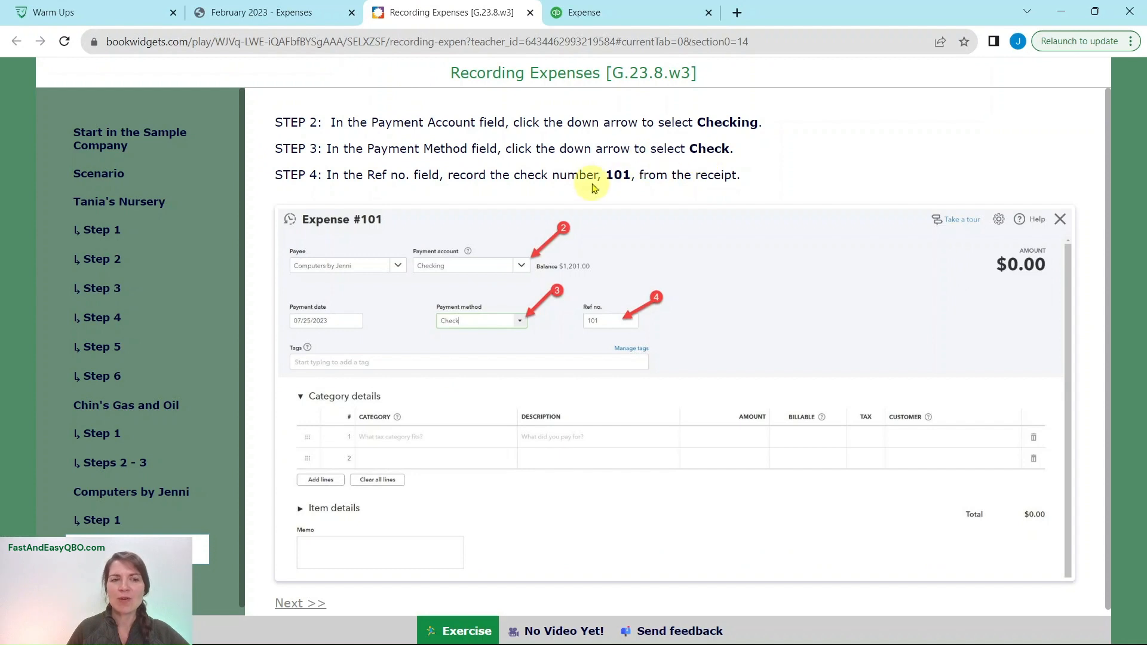
{"action": "left_click", "coordinate": [621, 18]}
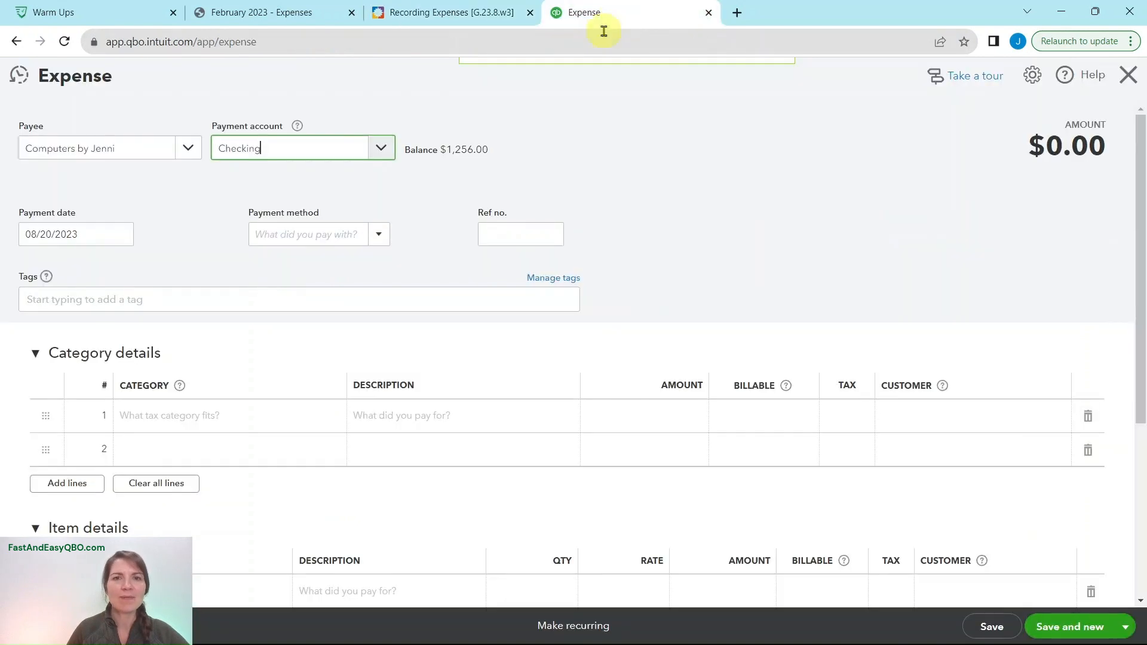
{"action": "left_click", "coordinate": [309, 235]}
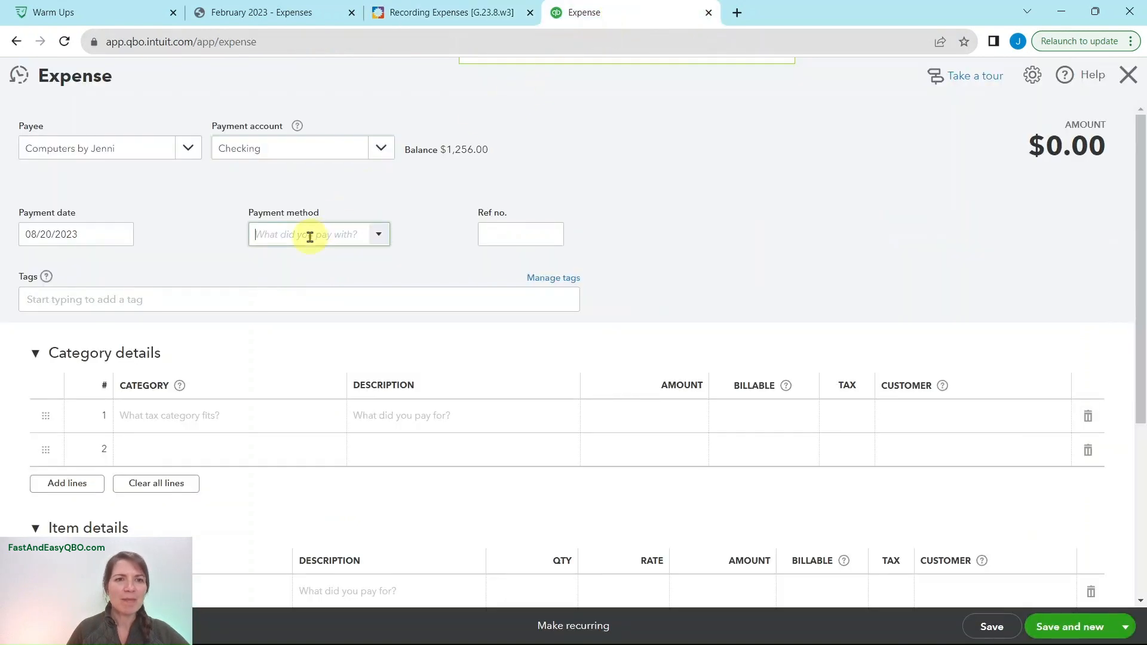
{"action": "left_click", "coordinate": [378, 237]}
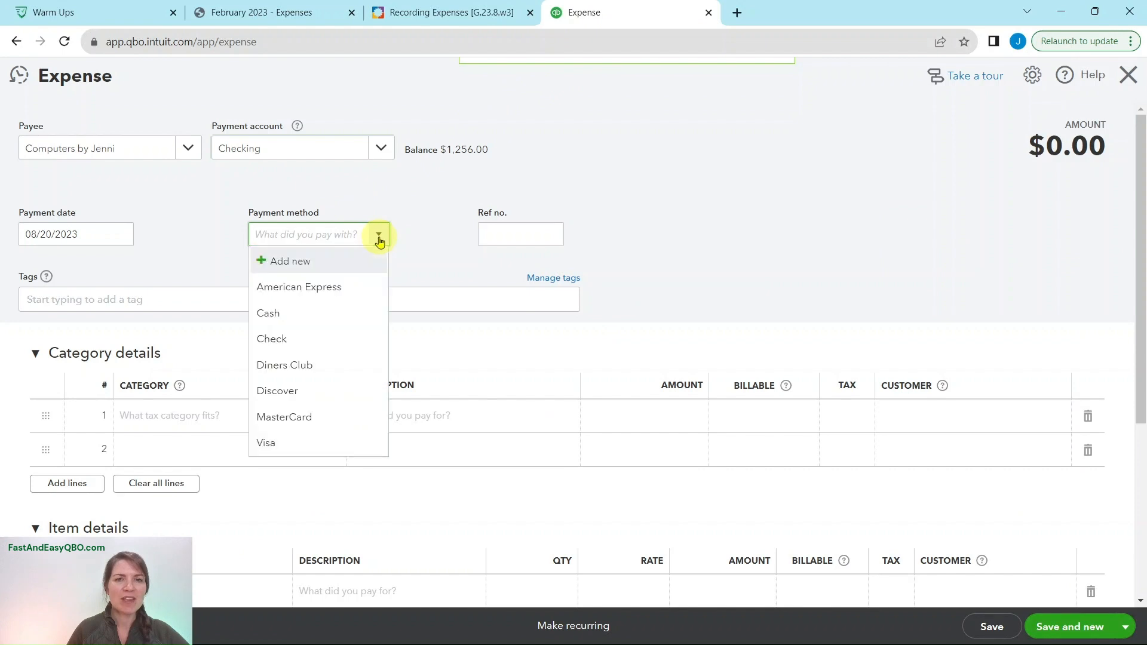
{"action": "left_click", "coordinate": [274, 343]}
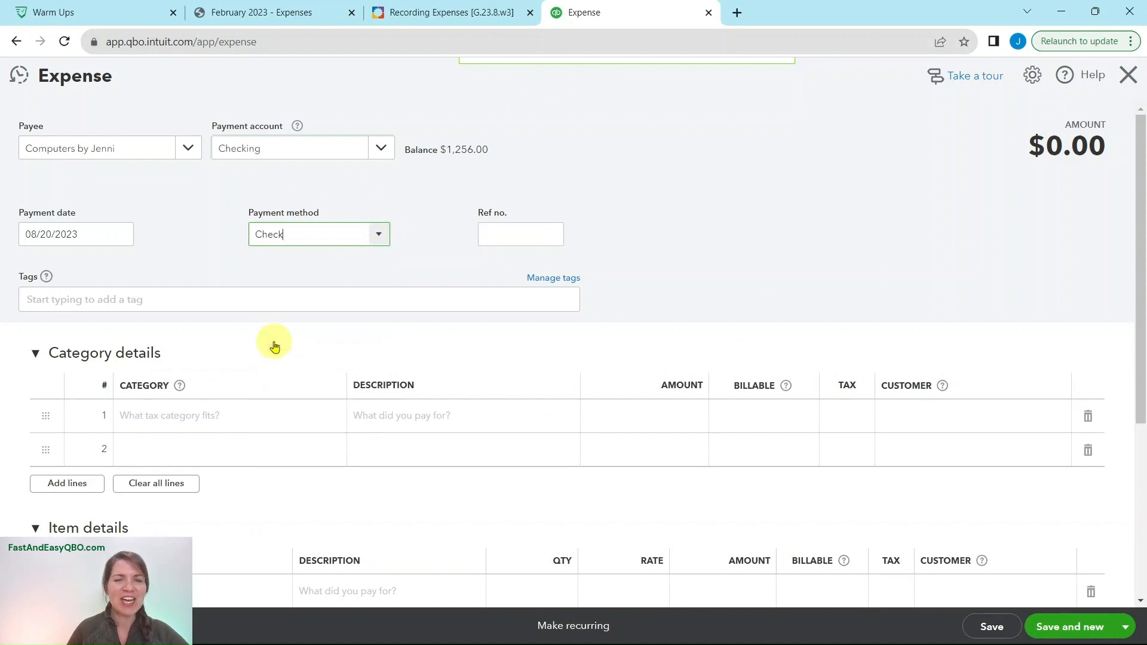
{"action": "left_click", "coordinate": [531, 235]}
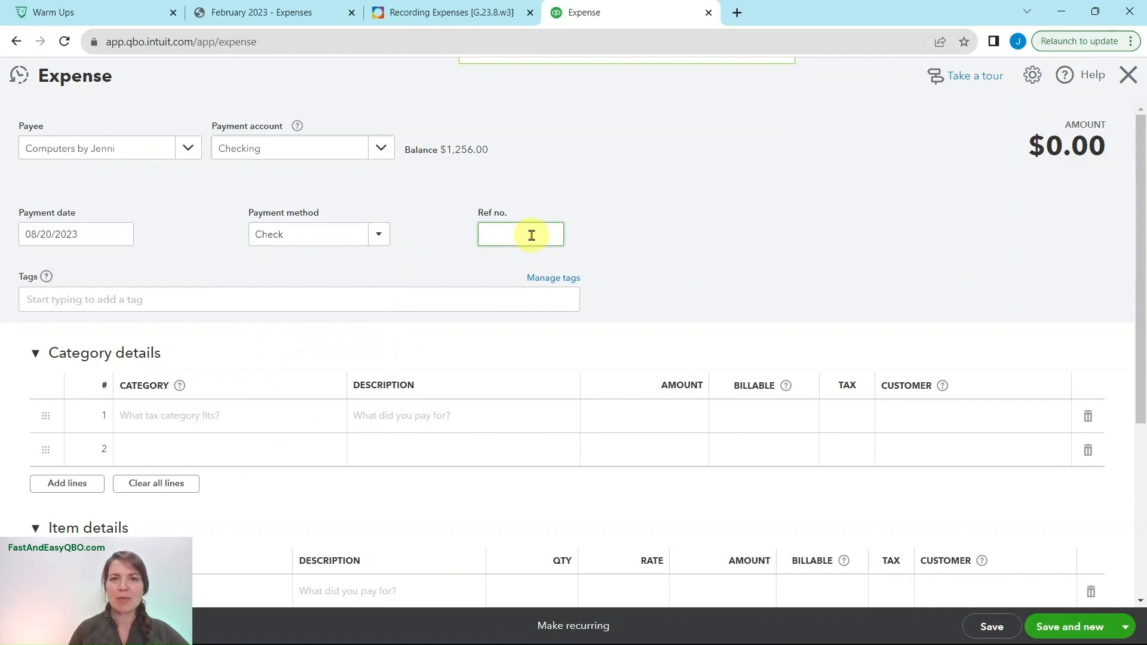
{"action": "left_click", "coordinate": [629, 239]}
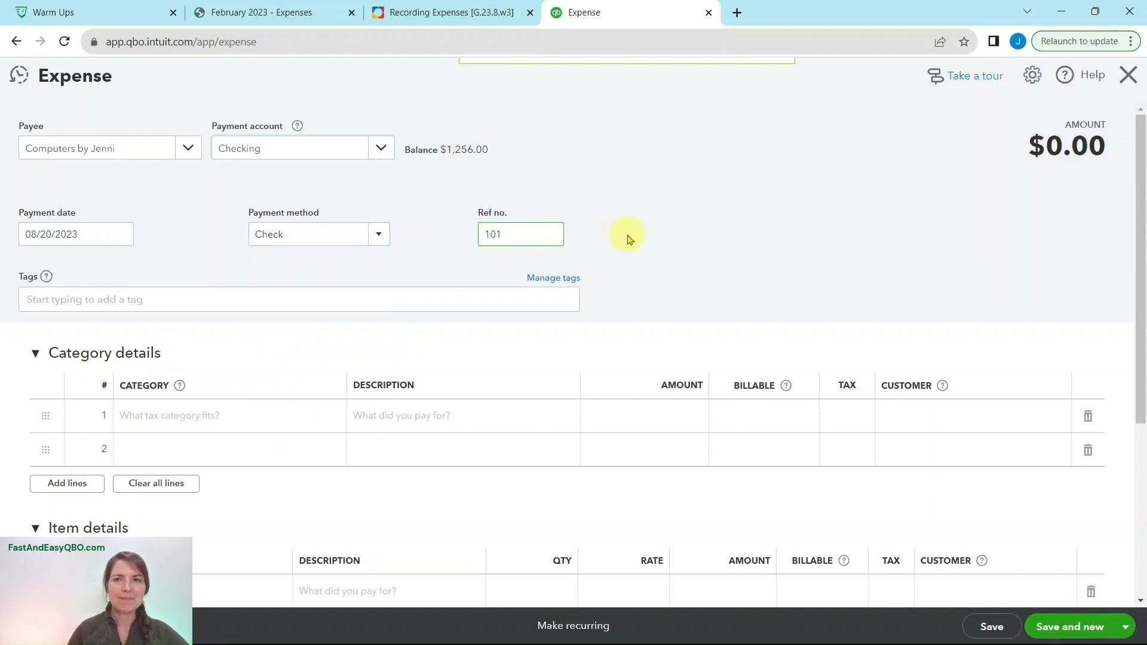
- Read Step 5 of the exercise and fill the QuickBooks expense's first category line with category Purchases and description Tablets
{"action": "left_click", "coordinate": [451, 13]}
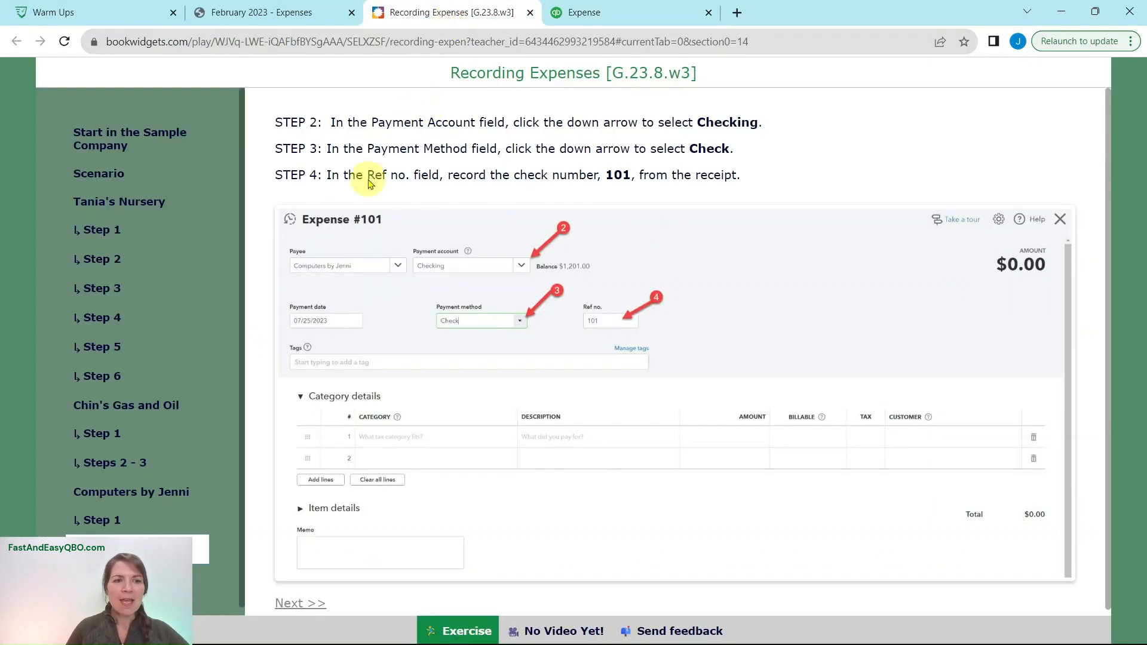
{"action": "left_click", "coordinate": [120, 578]}
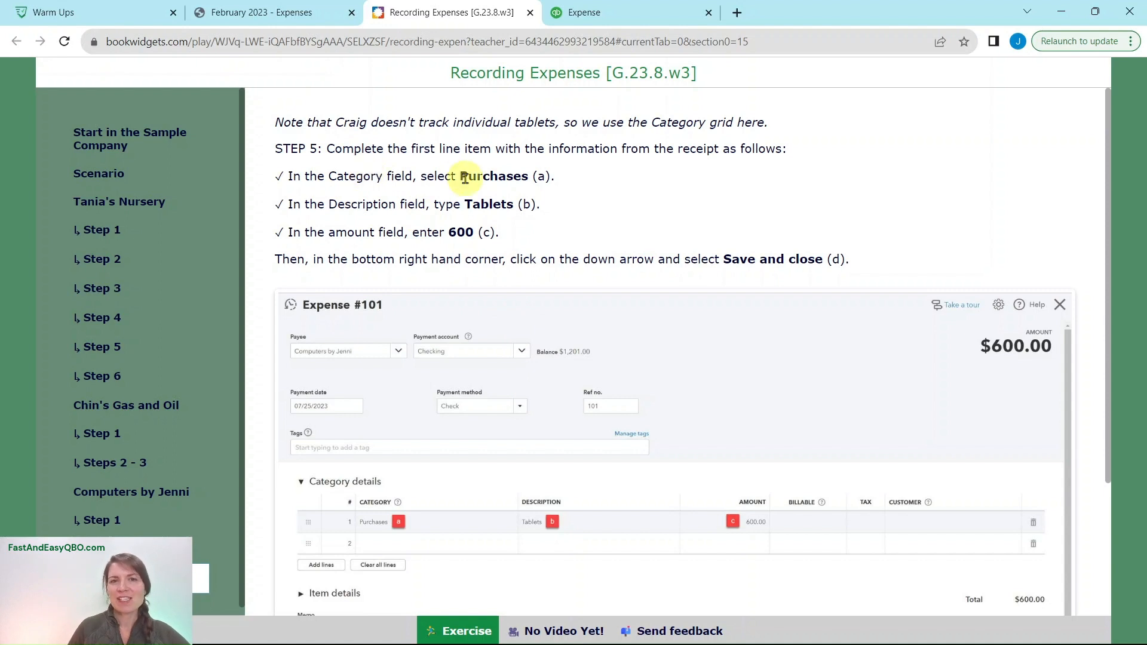
{"action": "left_click", "coordinate": [623, 21]}
{"action": "left_click", "coordinate": [159, 418]}
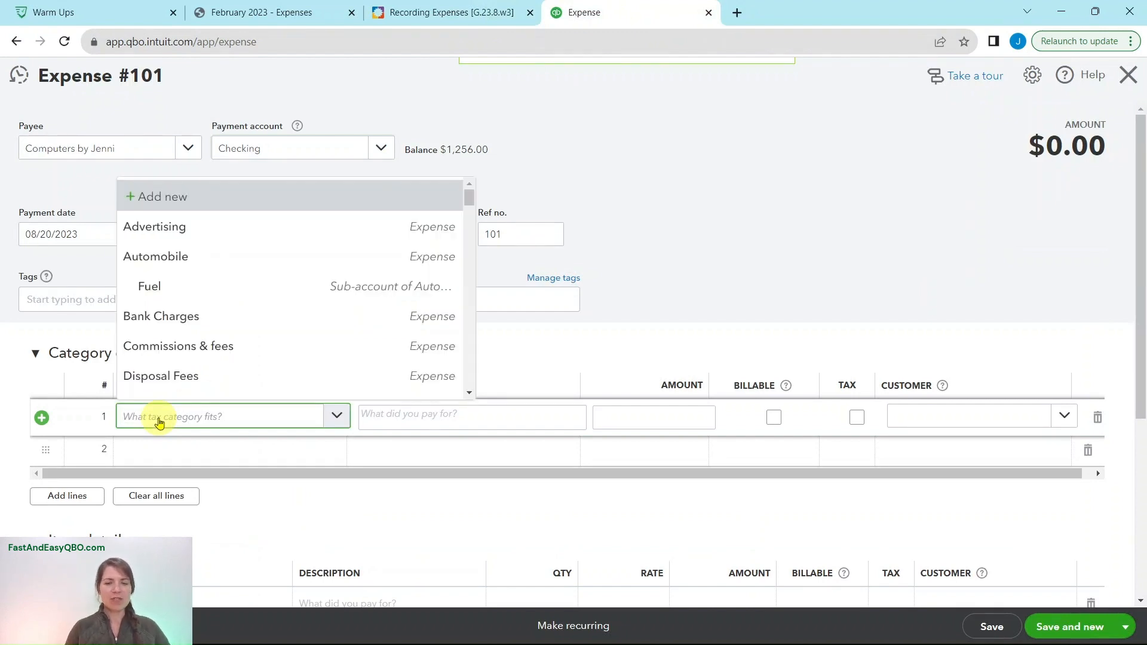
{"action": "type", "text": "purch"}
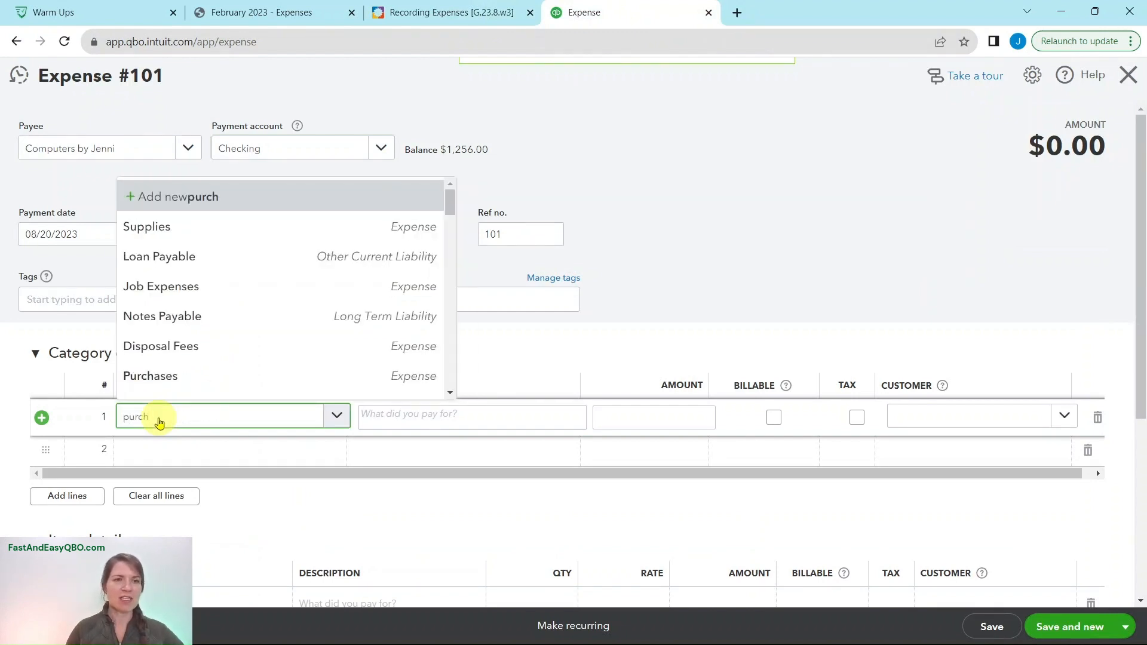
{"action": "left_click", "coordinate": [173, 378]}
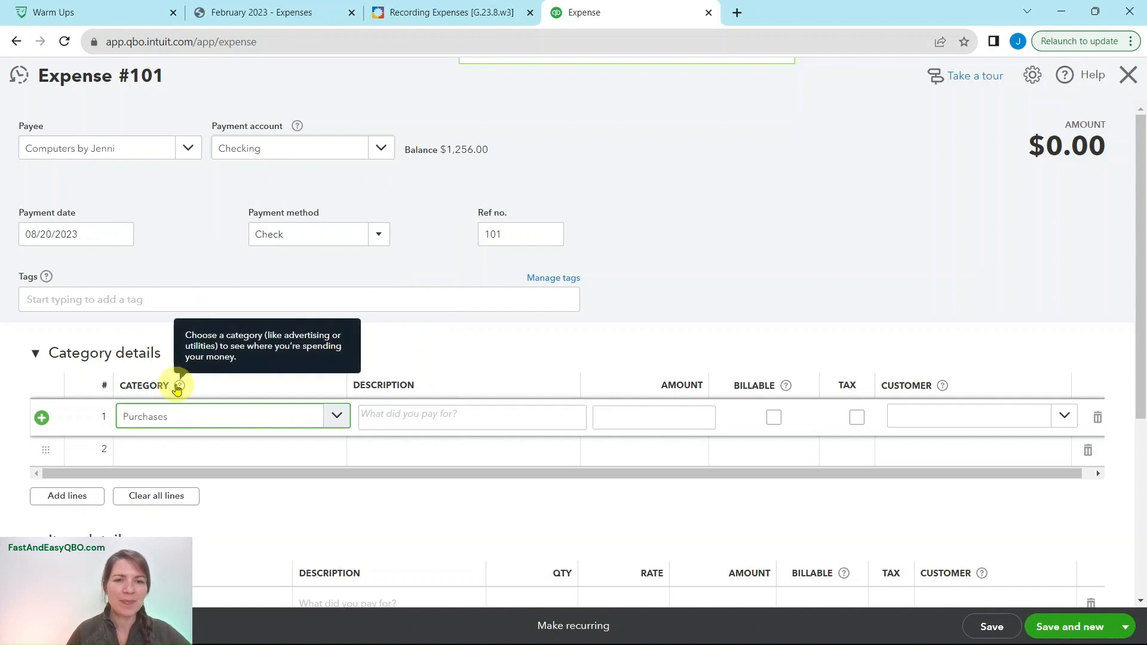
{"action": "left_click", "coordinate": [411, 415]}
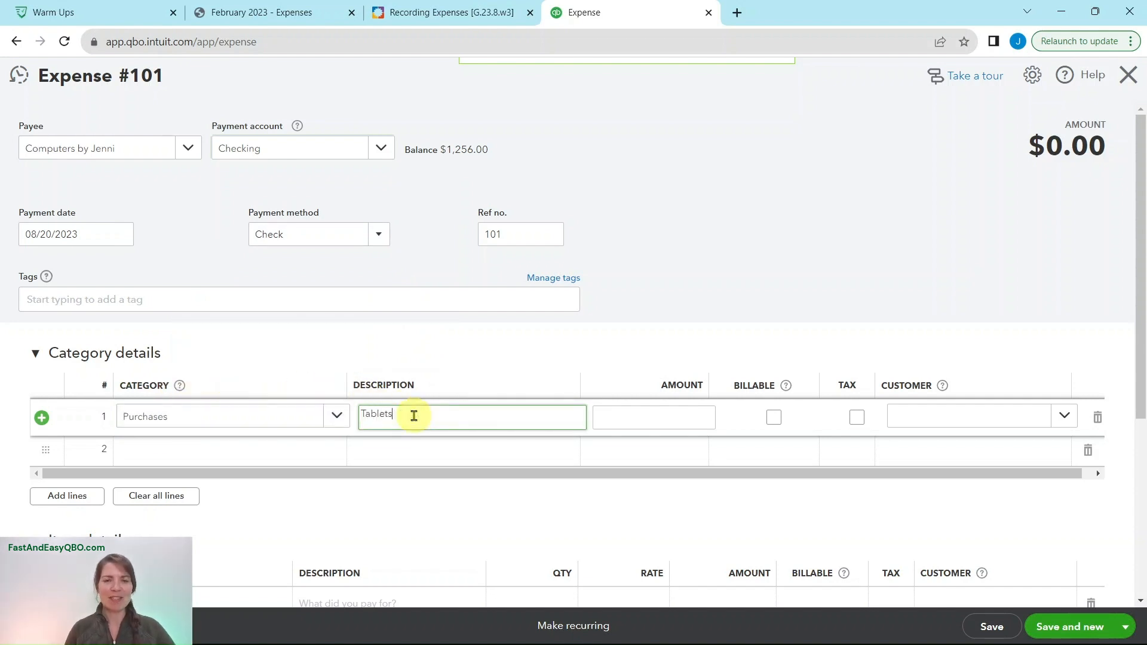
- Recheck Step 5 of the exercise and set the Purchases line's amount to 600 in QuickBooks
{"action": "left_click", "coordinate": [442, 13]}
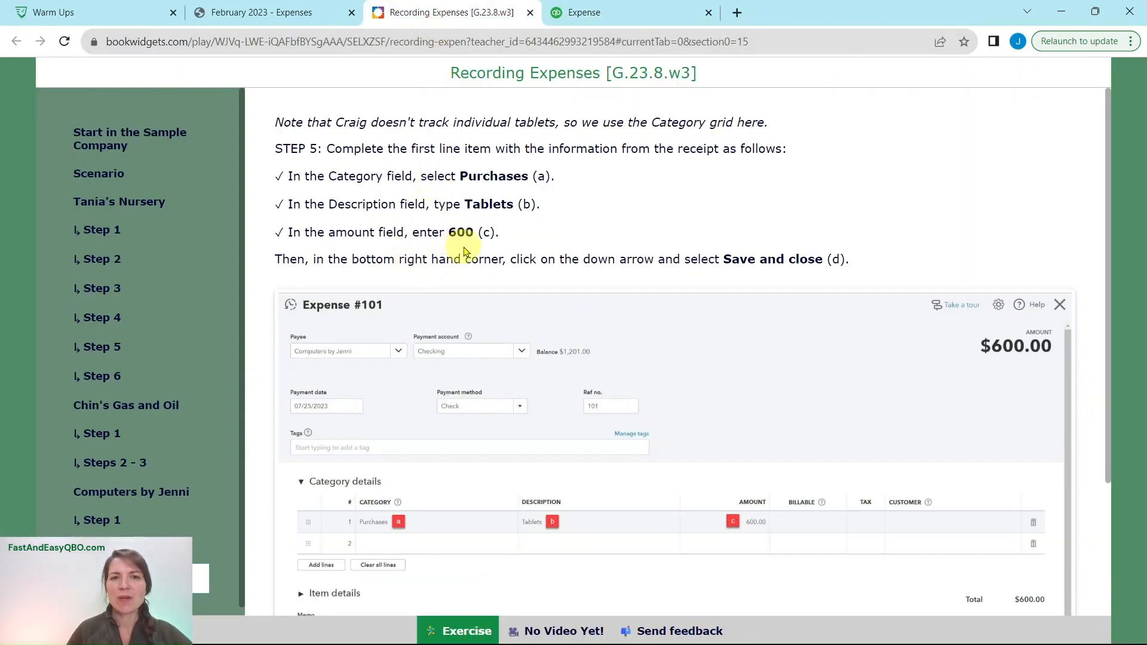
{"action": "left_click", "coordinate": [603, 18]}
{"action": "left_click", "coordinate": [653, 414]}
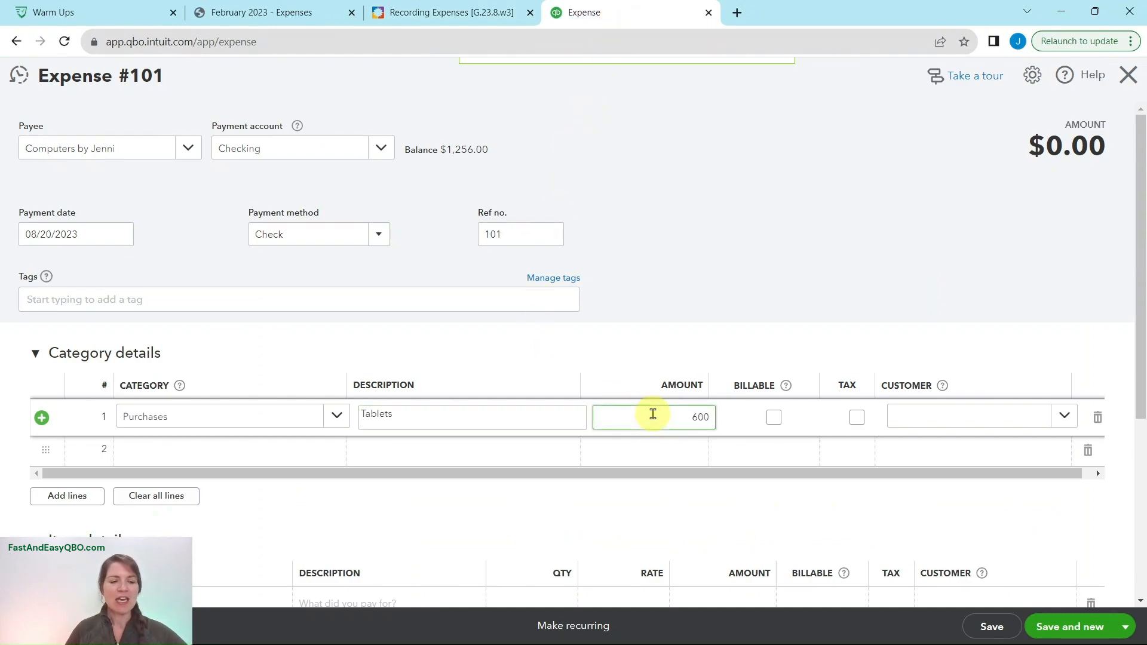
{"action": "key", "text": "Tab"}
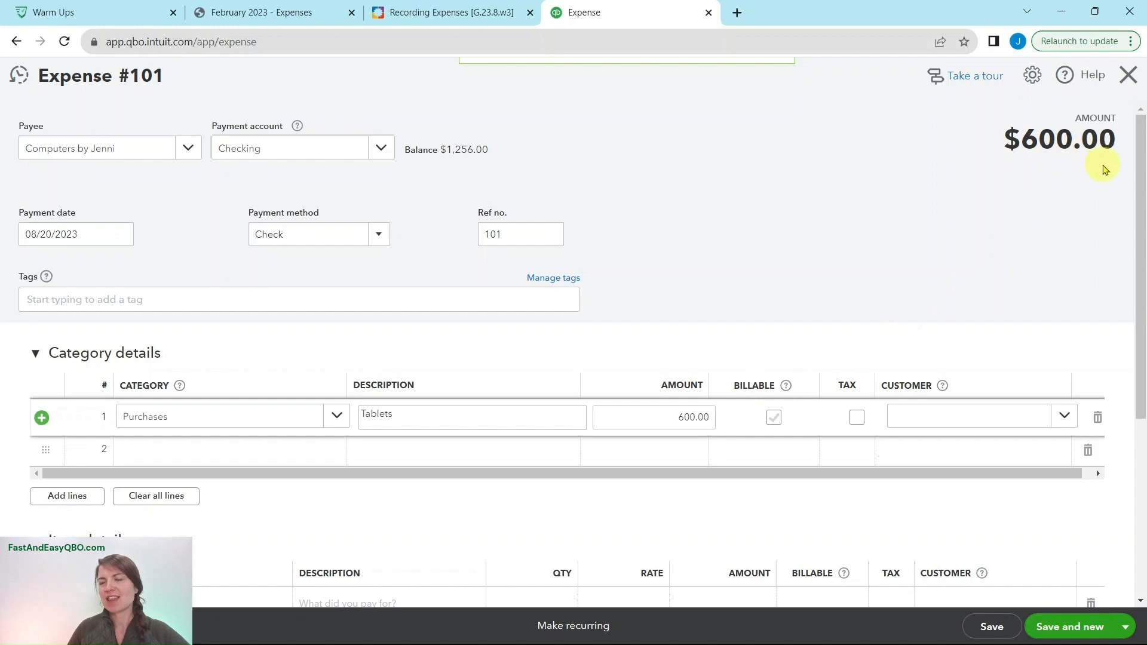
- Review the rest of the Computers by Jenni expense and save it with Save and close
{"action": "scroll", "coordinate": [1052, 284], "scroll_direction": "down", "scroll_amount": 5}
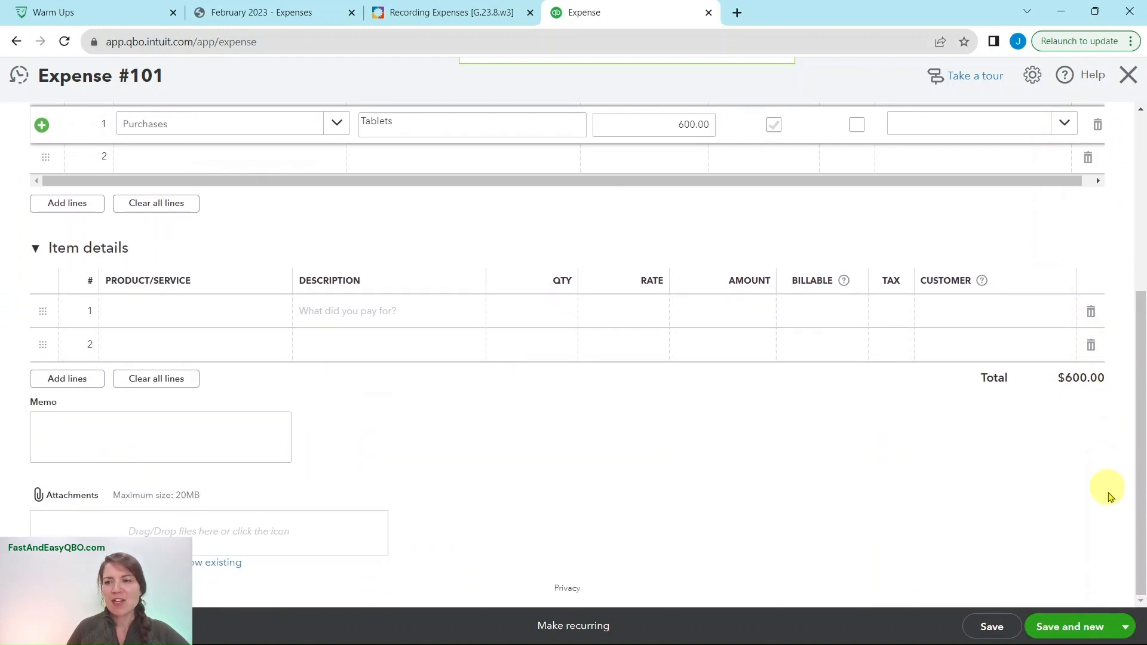
{"action": "left_click", "coordinate": [1124, 632]}
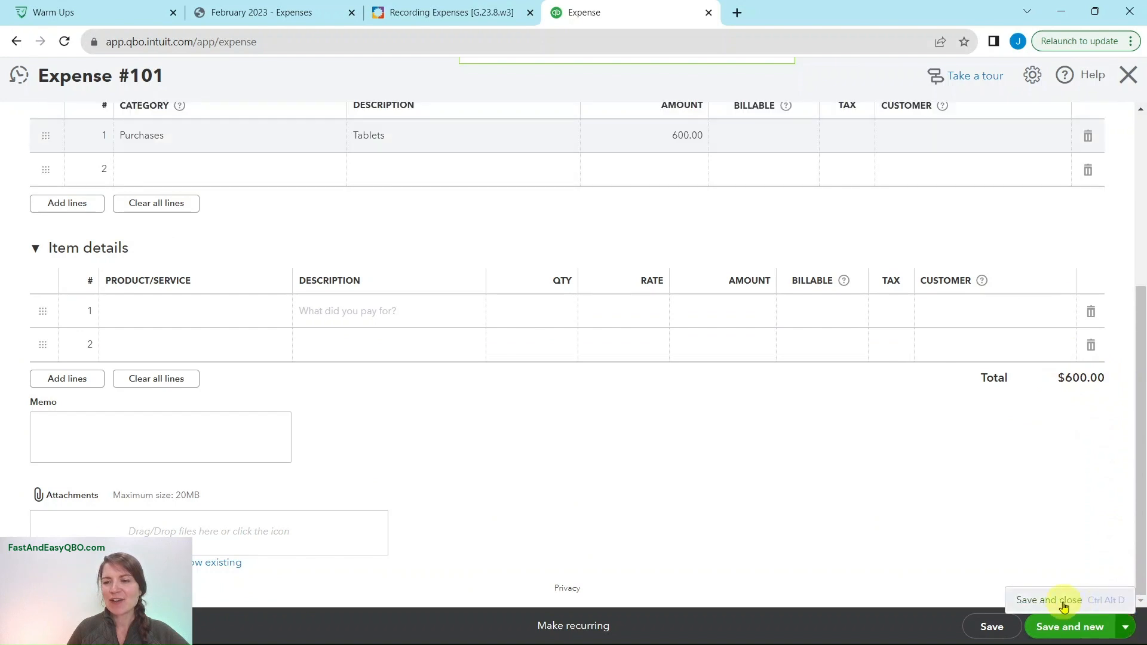
{"action": "left_click", "coordinate": [1037, 599]}
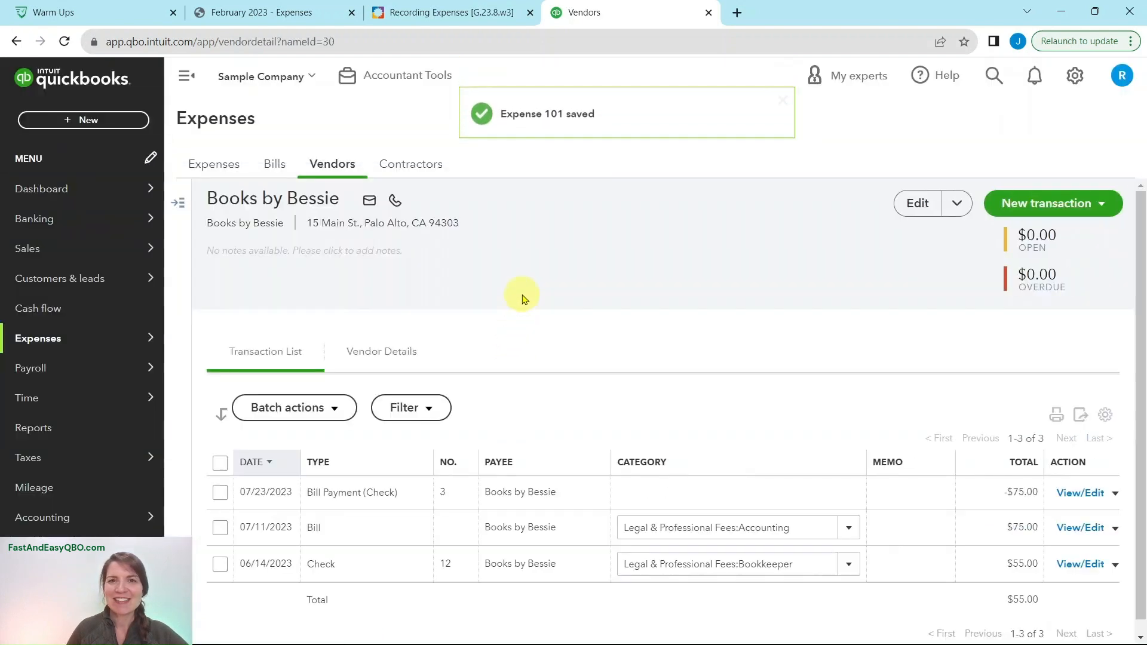